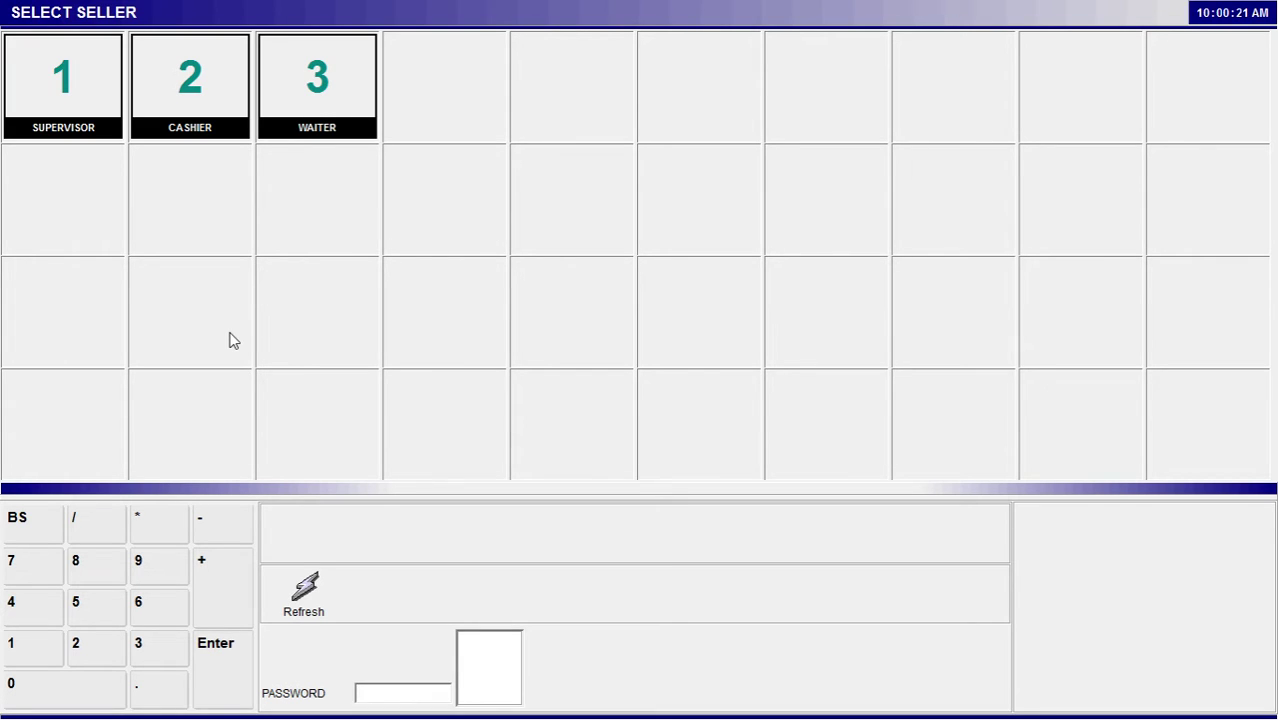
# Enter as the Supervisor seller and open the item maintenance form from the settings
pyautogui.click(69, 93)
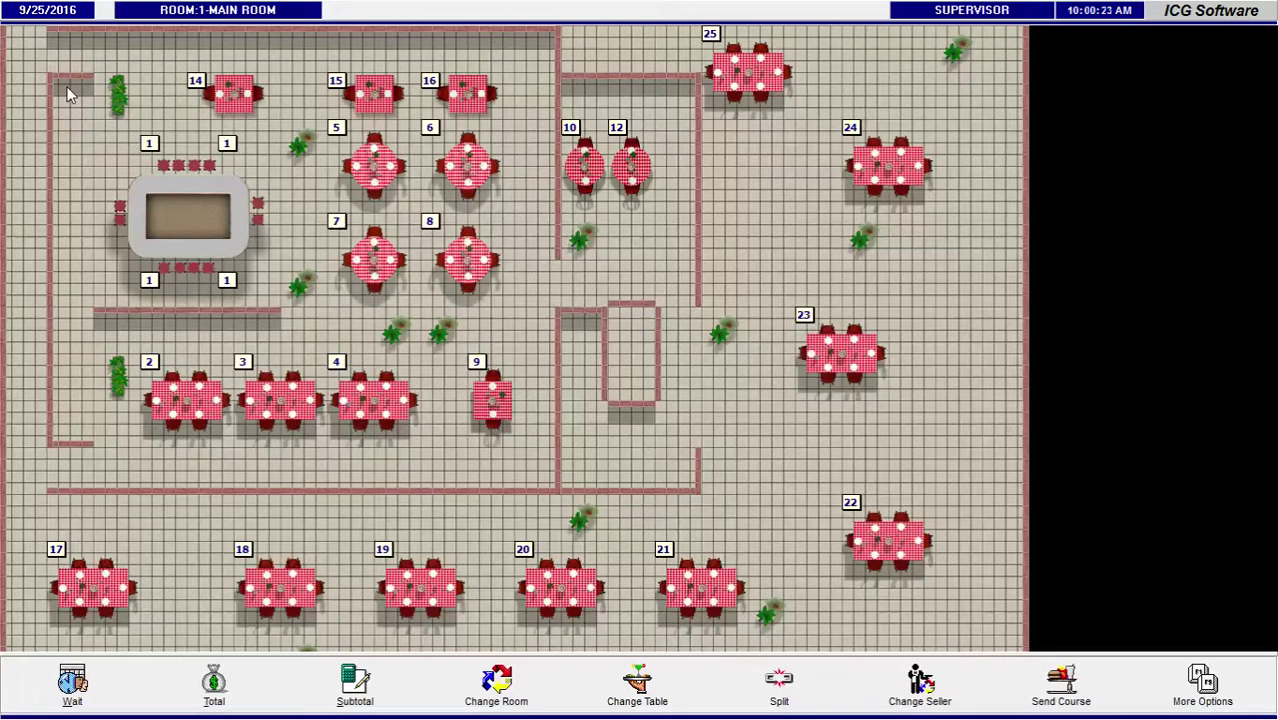
pyautogui.click(492, 400)
pyautogui.press('Return')
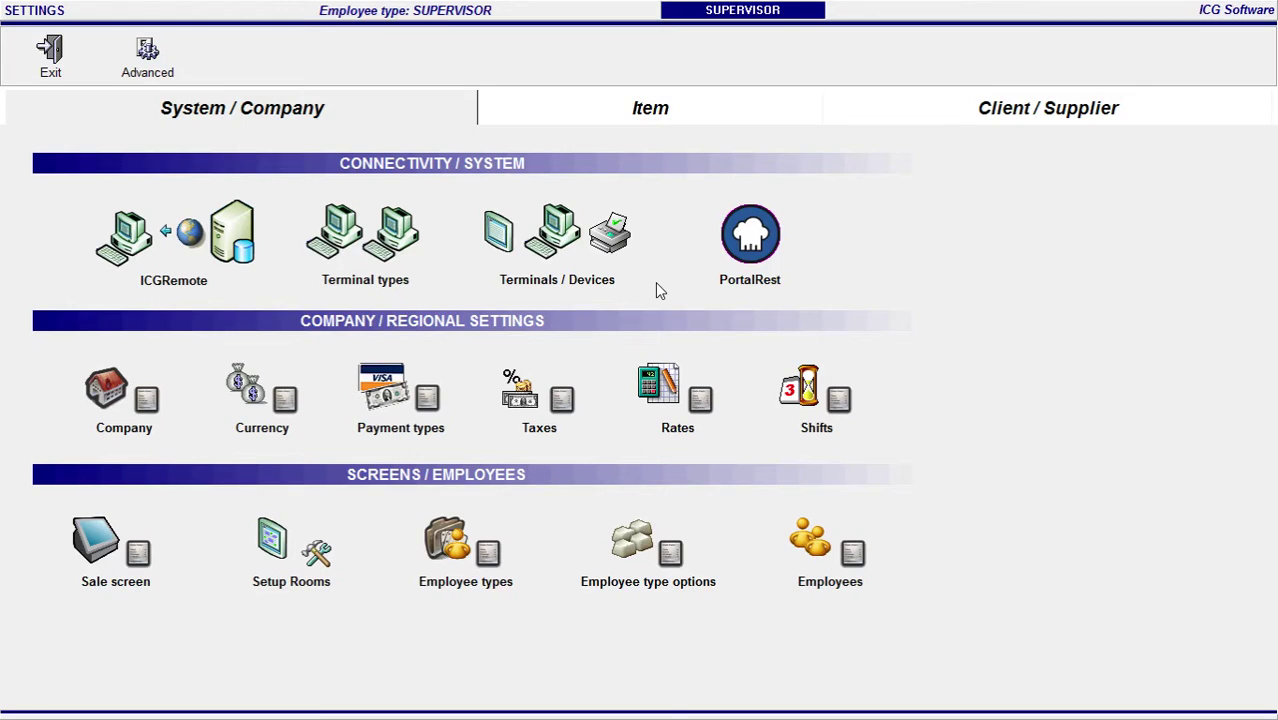
pyautogui.click(631, 115)
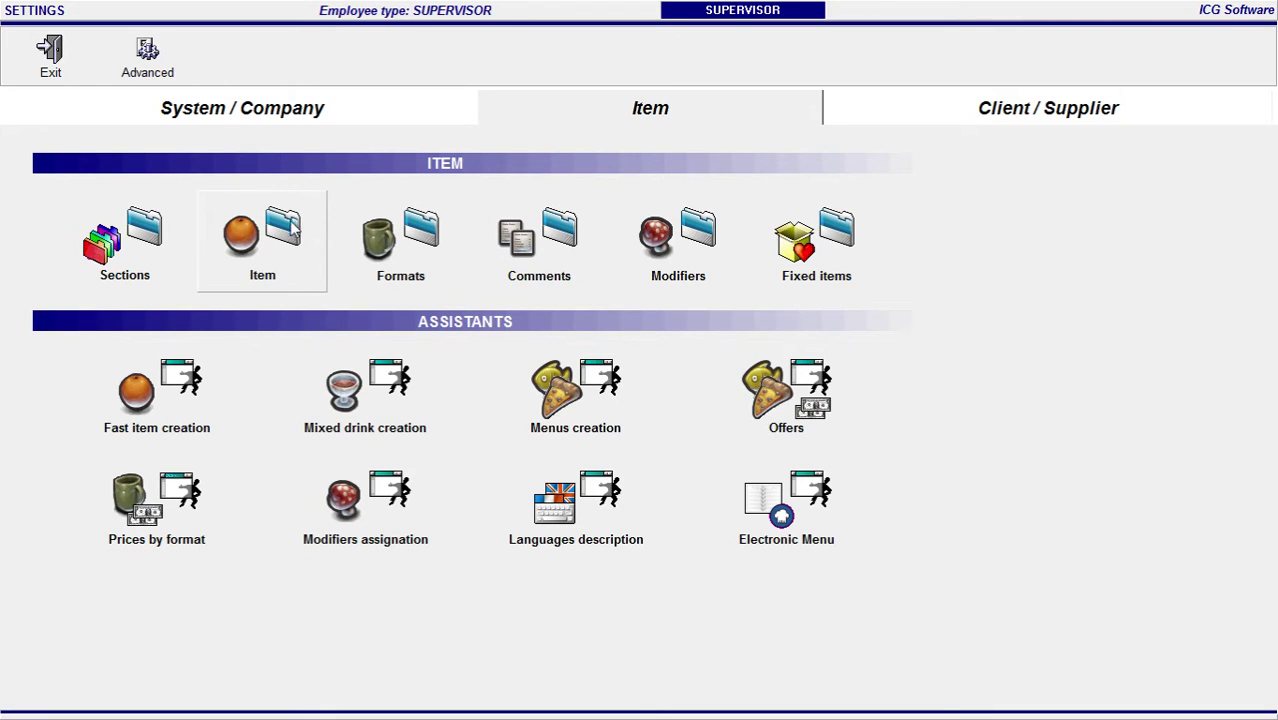
pyautogui.click(245, 236)
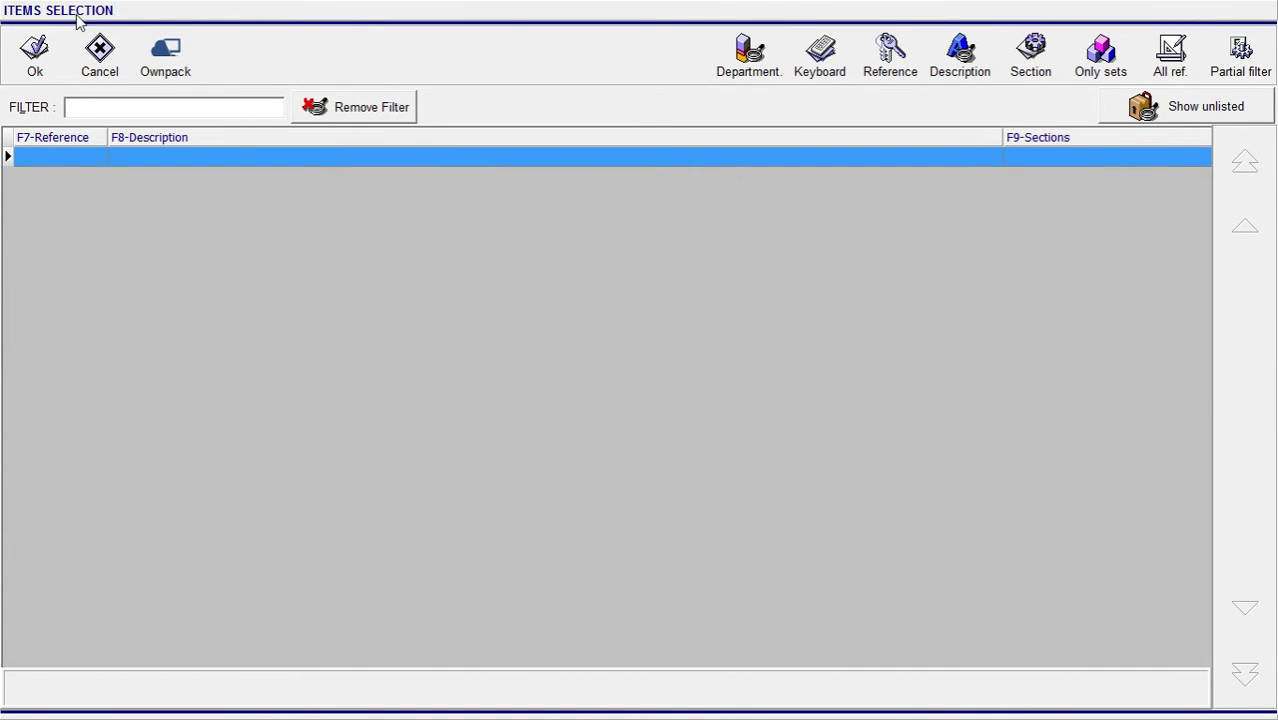
pyautogui.click(32, 52)
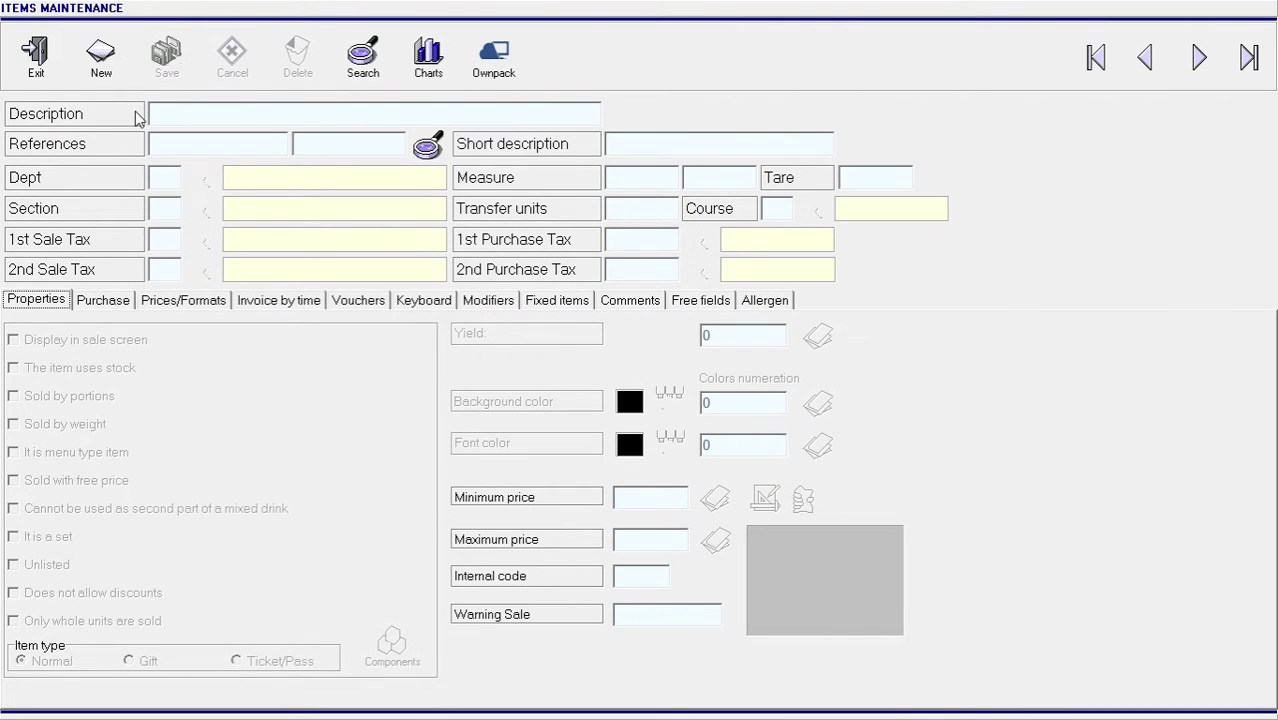
# Start a new item with the description HAMBURGER and the reference 0001
pyautogui.click(101, 35)
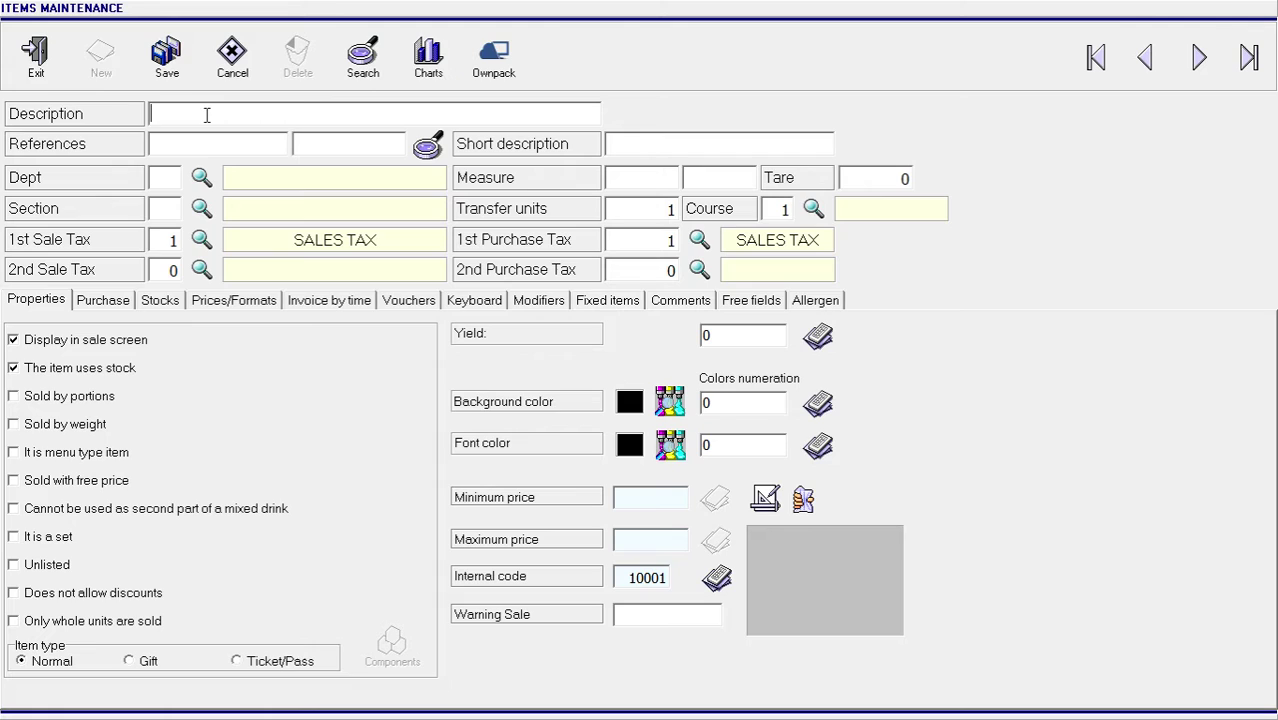
pyautogui.write('HAMBURGER')
pyautogui.write('0001')
pyautogui.press('Tab')
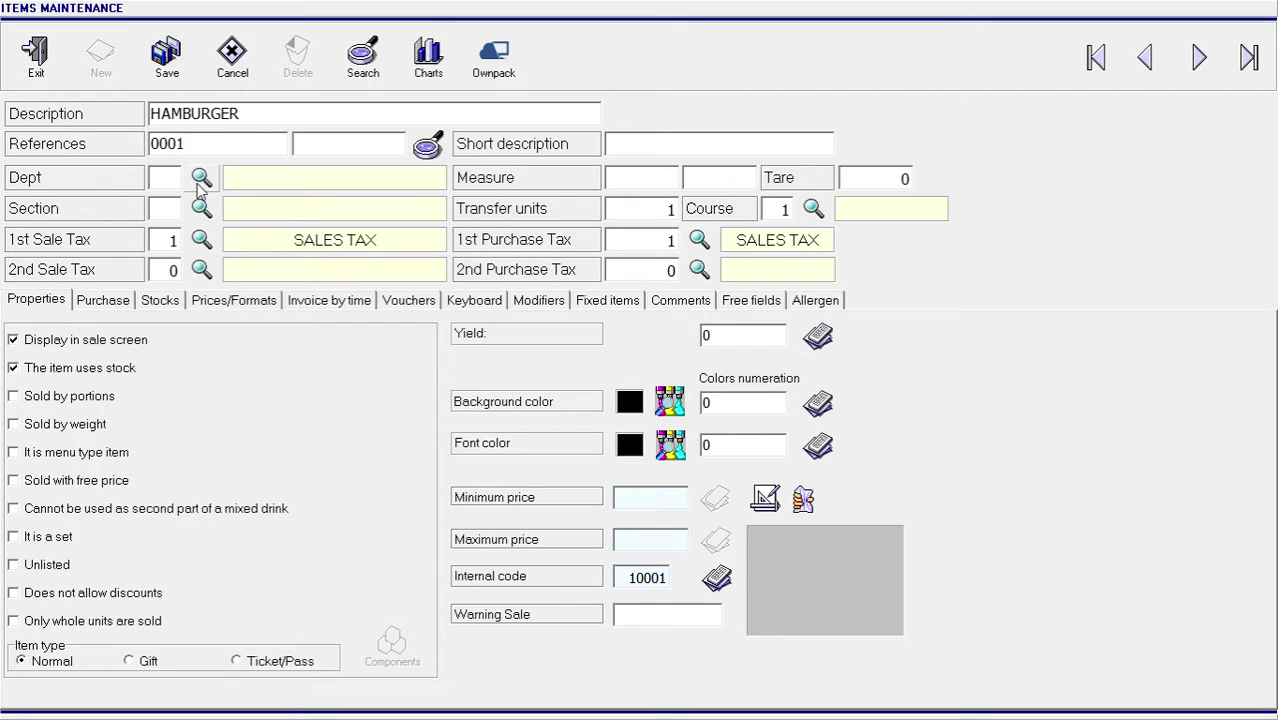
# Check which sections are available for the HAMBURGER item, without assigning one
pyautogui.click(166, 214)
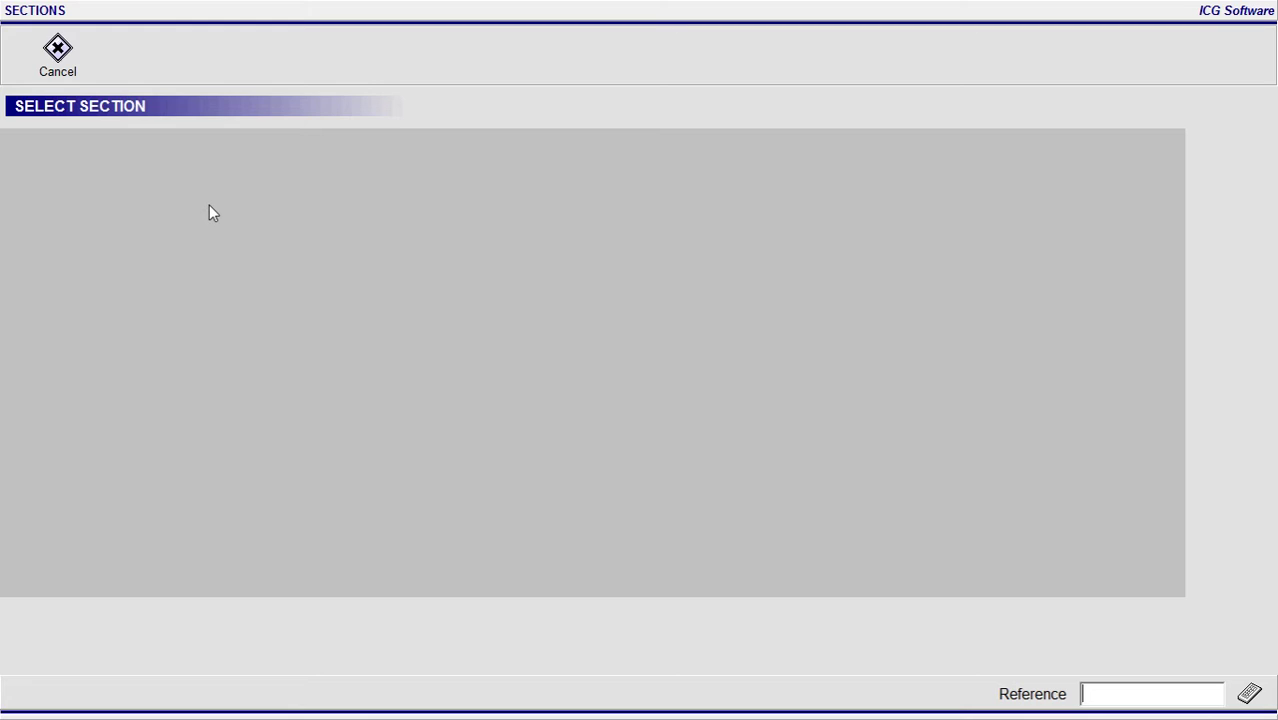
pyautogui.click(205, 208)
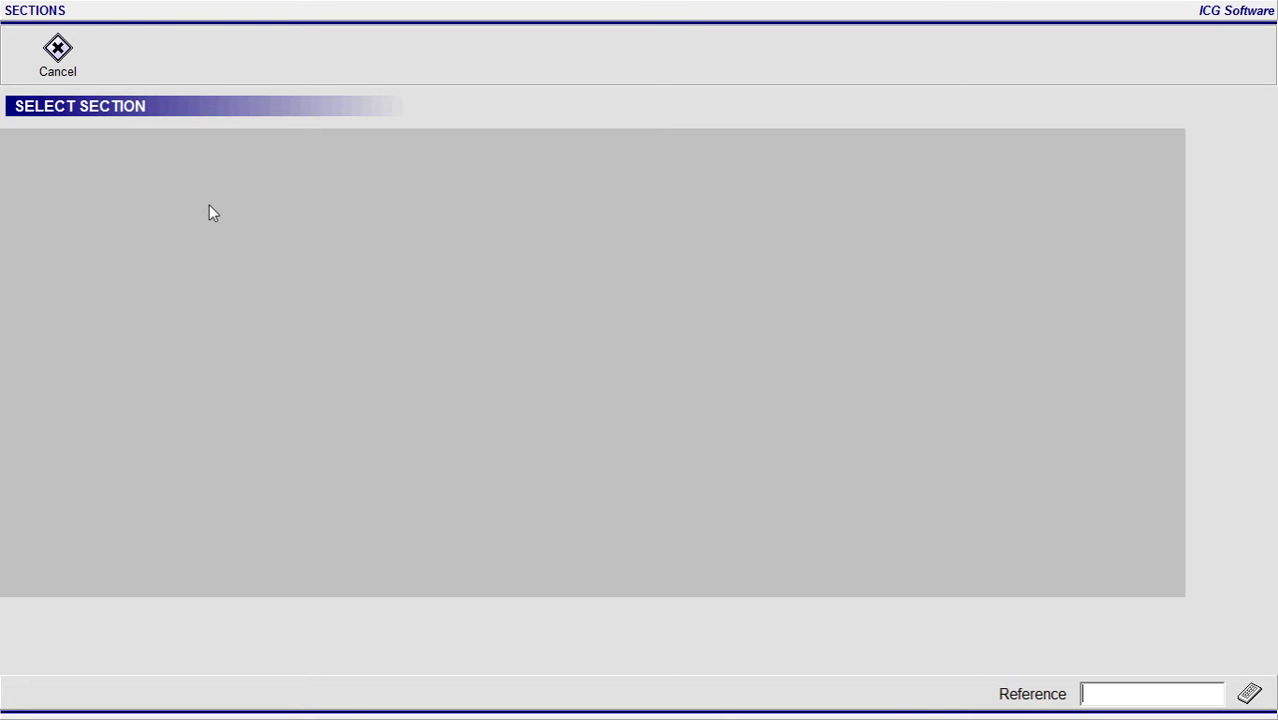
pyautogui.click(59, 57)
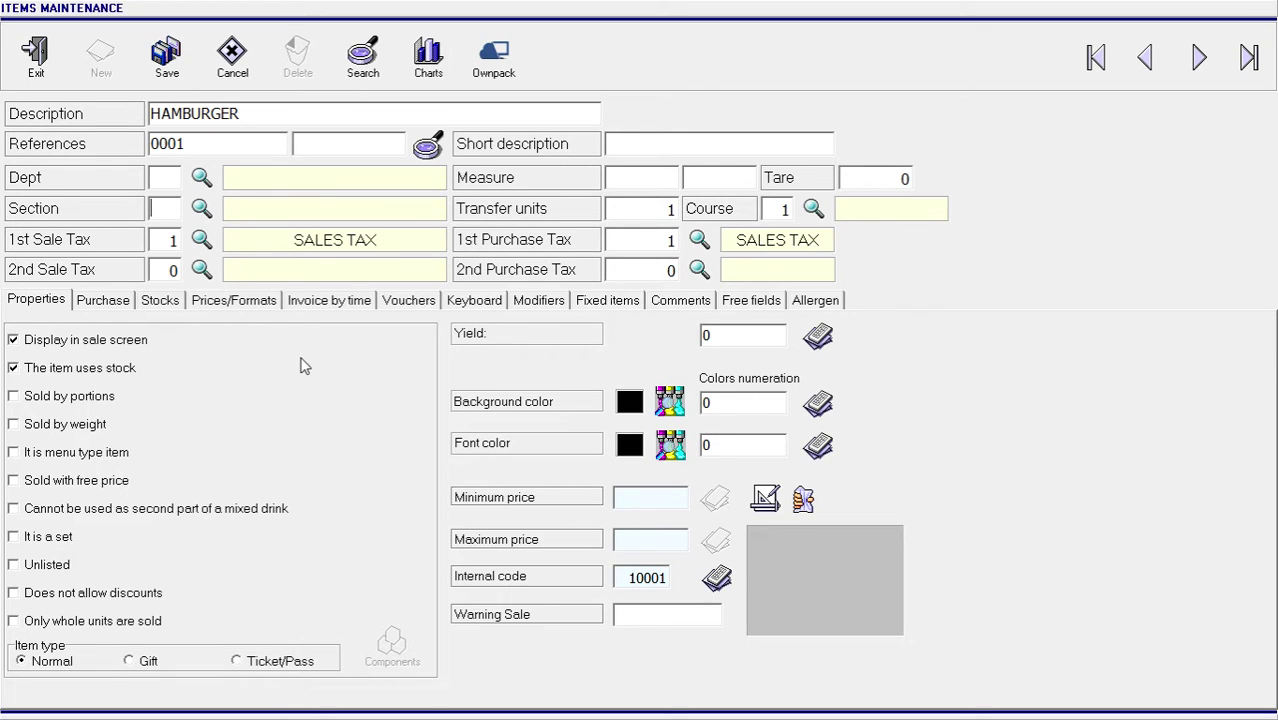
pyautogui.click(202, 209)
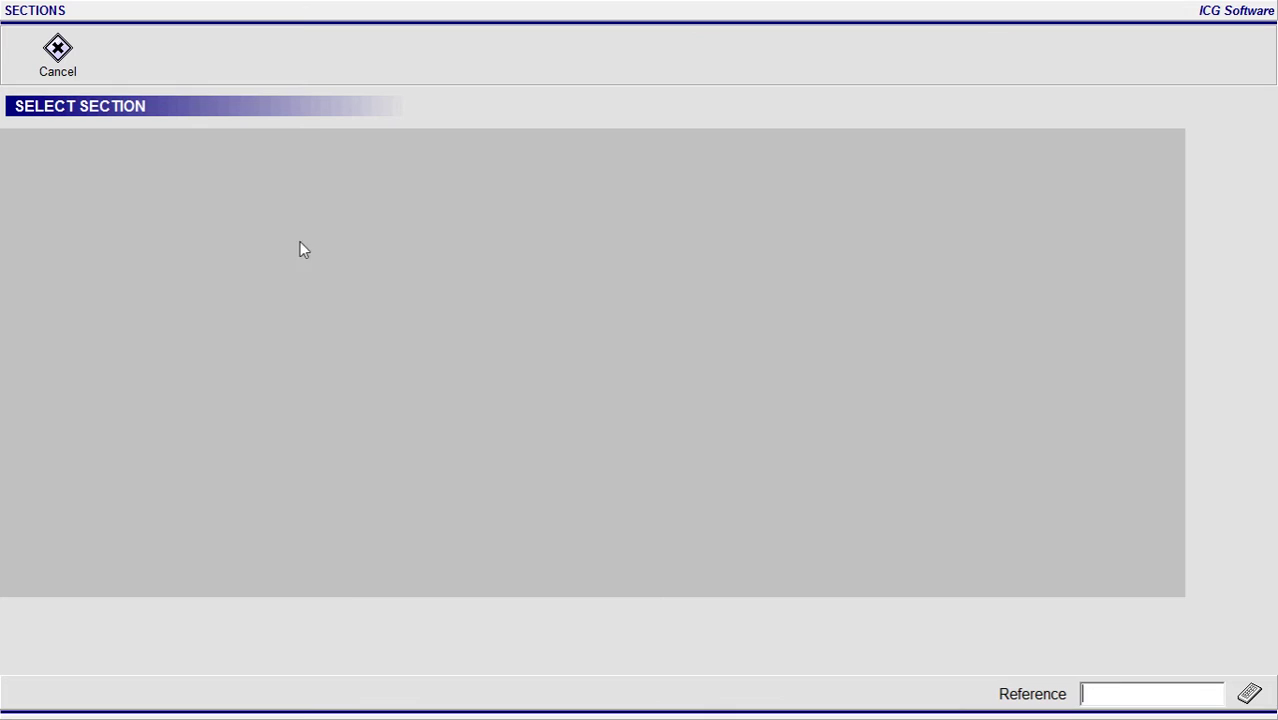
pyautogui.click(57, 55)
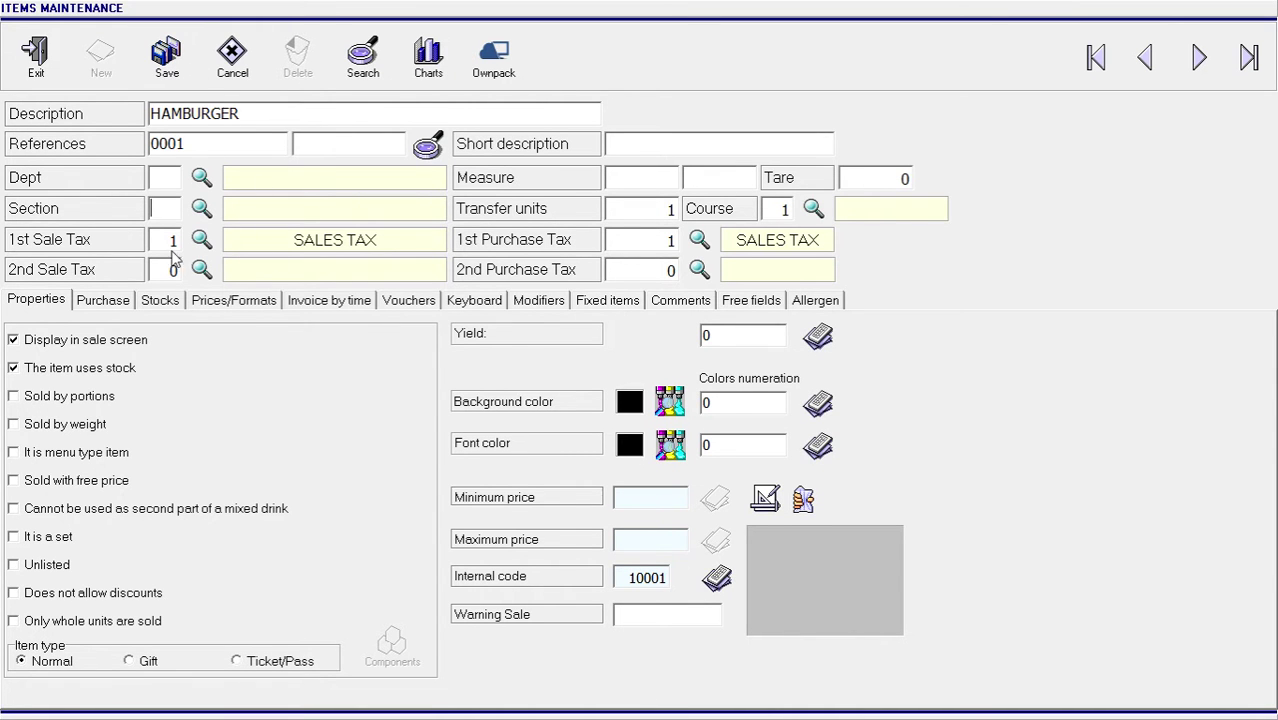
# Save the HAMBURGER item without a section and leave item maintenance
pyautogui.click(167, 55)
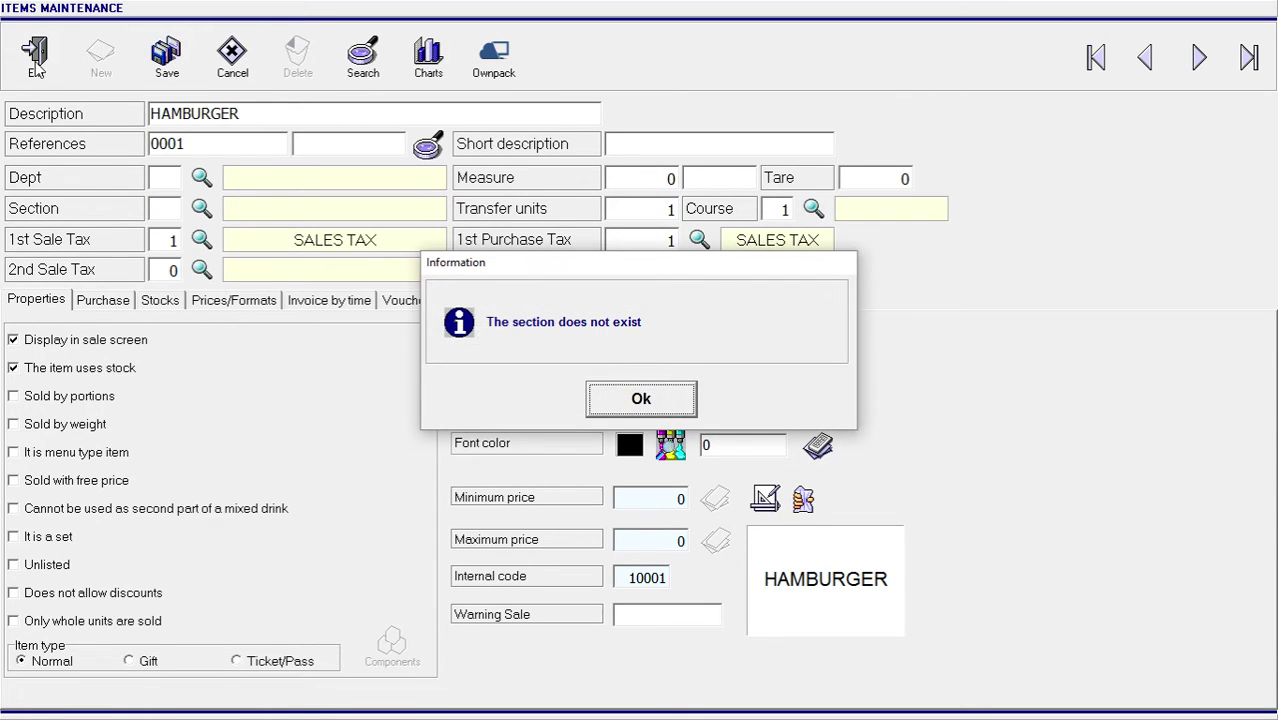
pyautogui.click(648, 400)
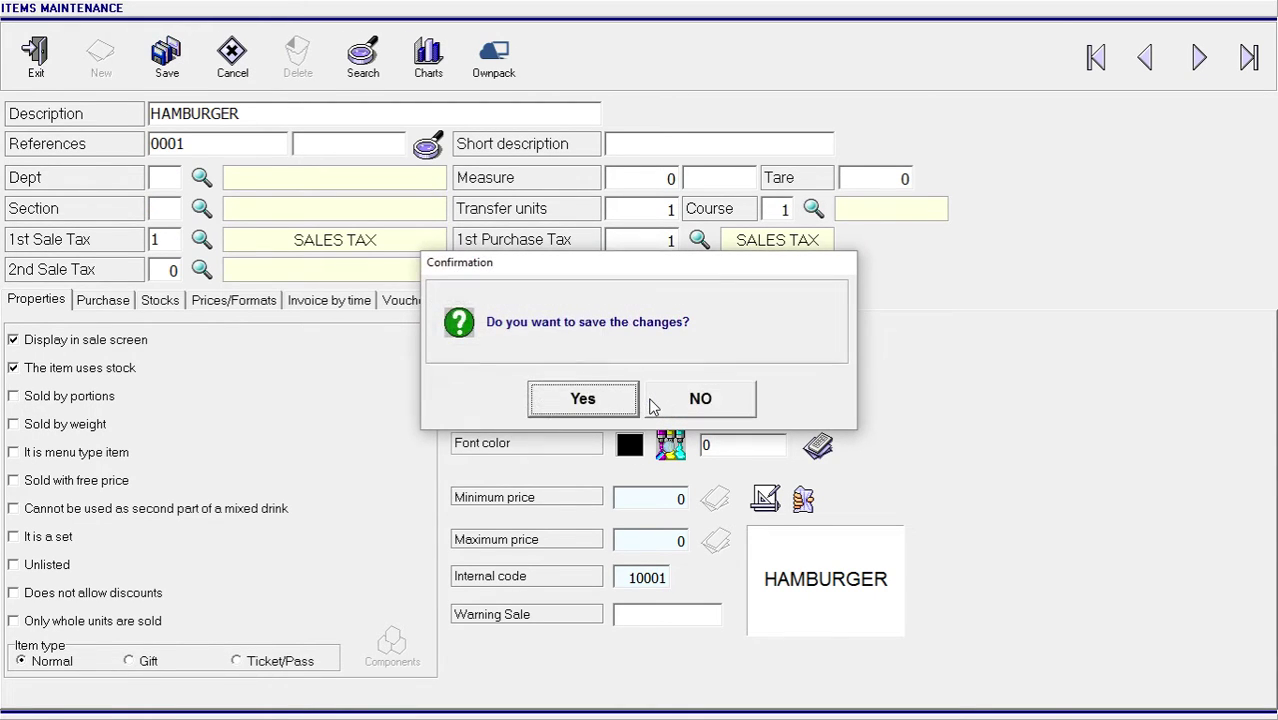
pyautogui.click(592, 416)
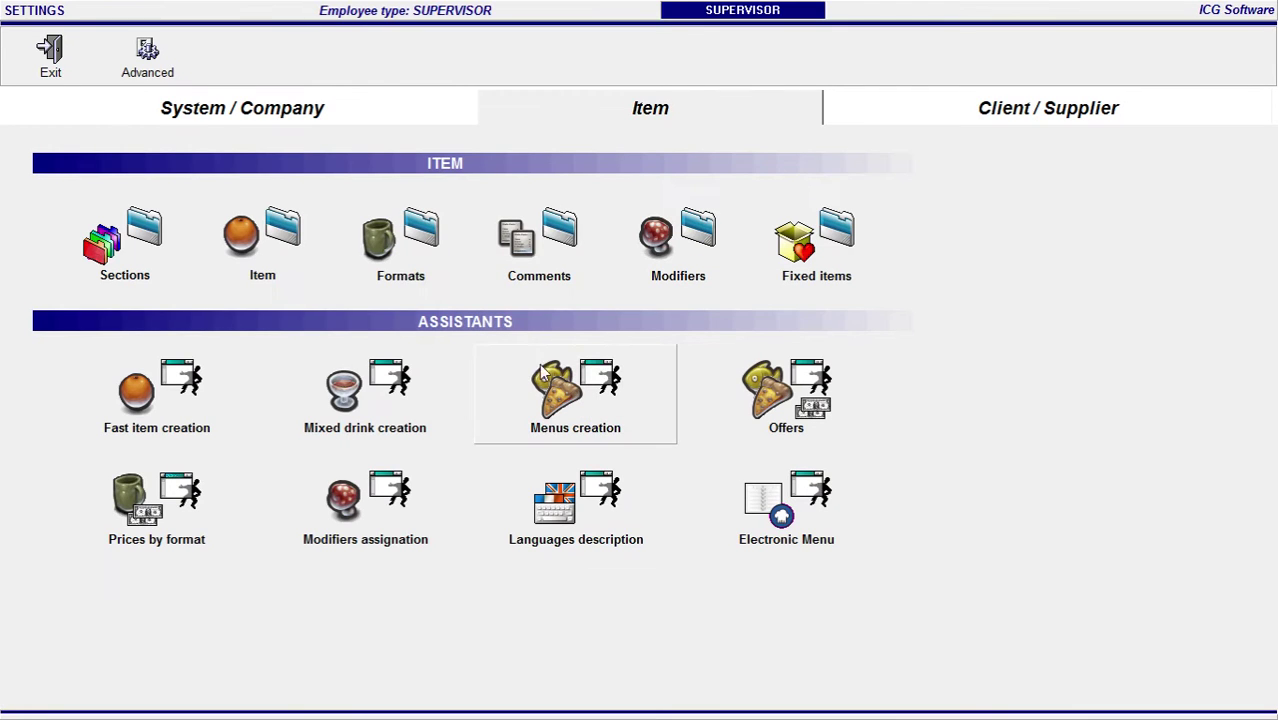
# Create and save a new section with the description HAMBURGERS, and return to the settings
pyautogui.click(112, 252)
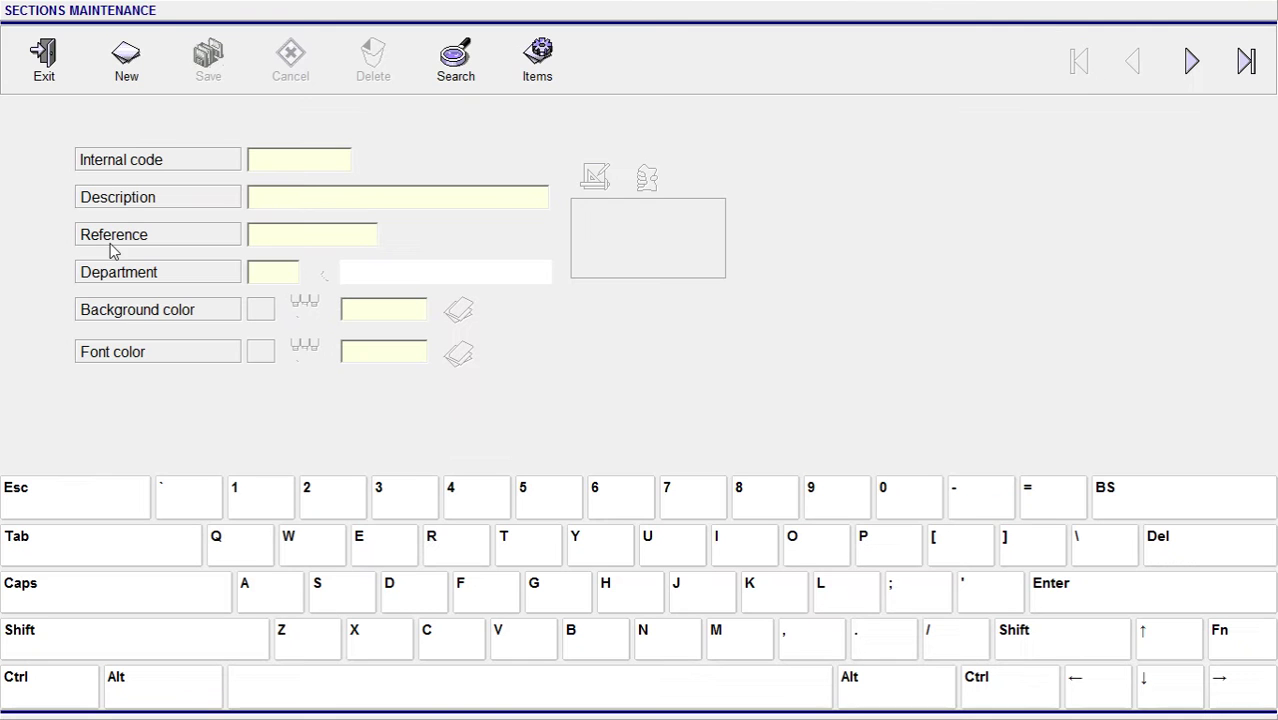
pyautogui.click(131, 62)
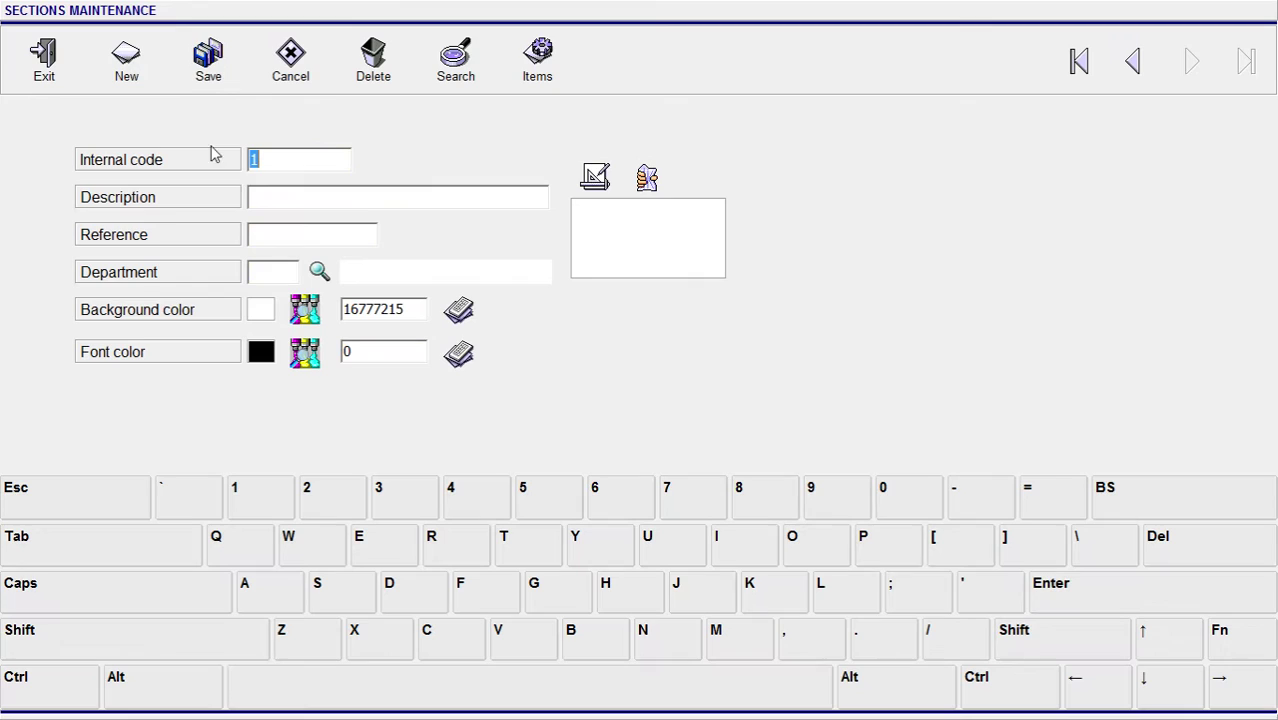
pyautogui.click(325, 205)
pyautogui.write('HAM')
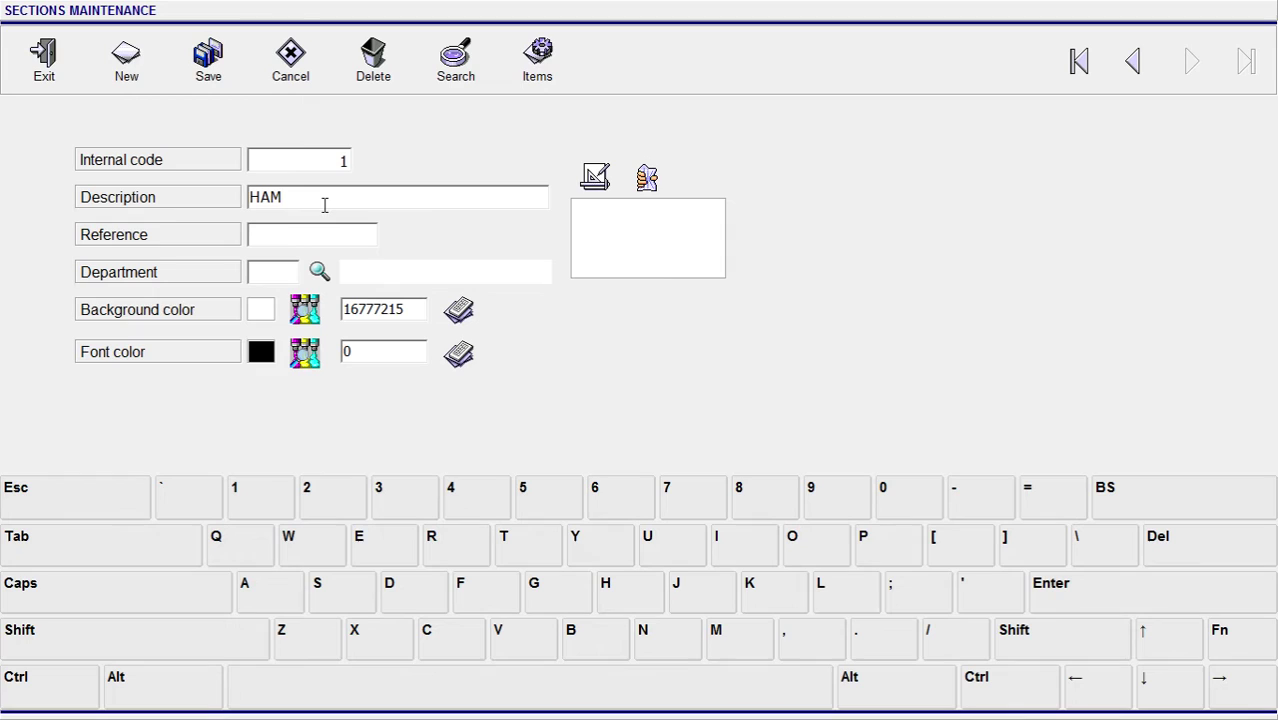
pyautogui.write('BURGERS')
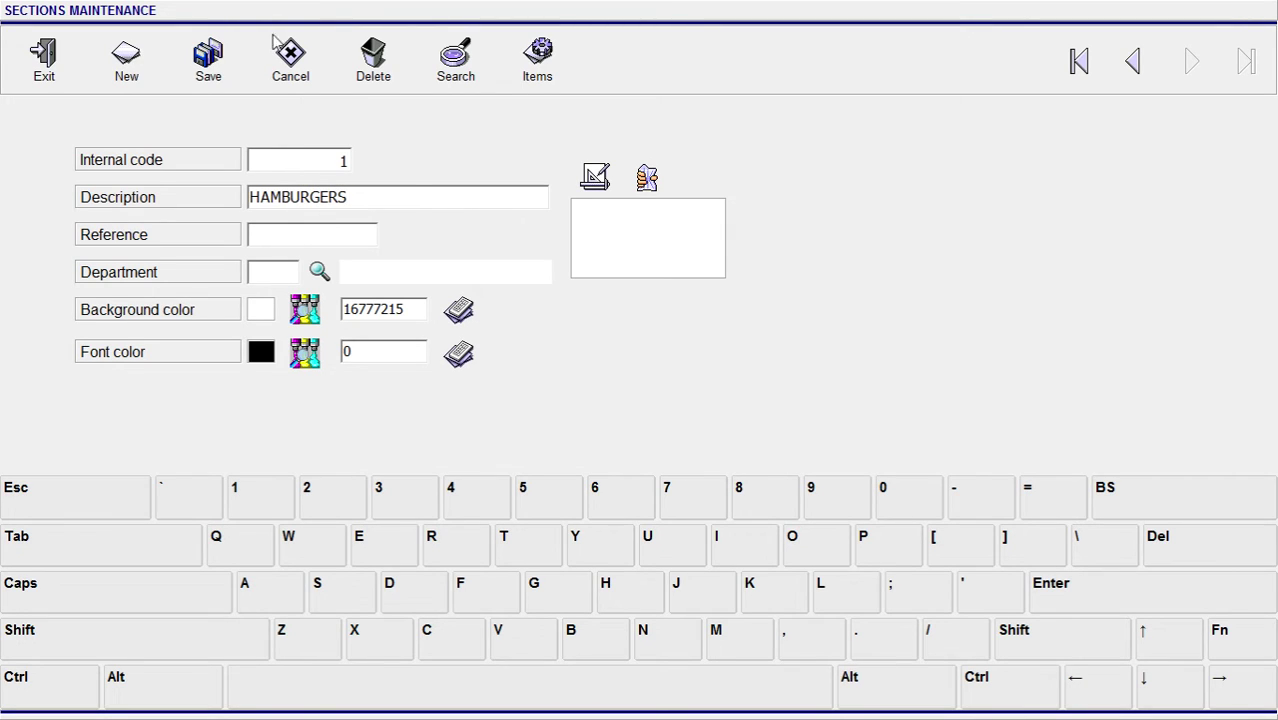
pyautogui.click(208, 72)
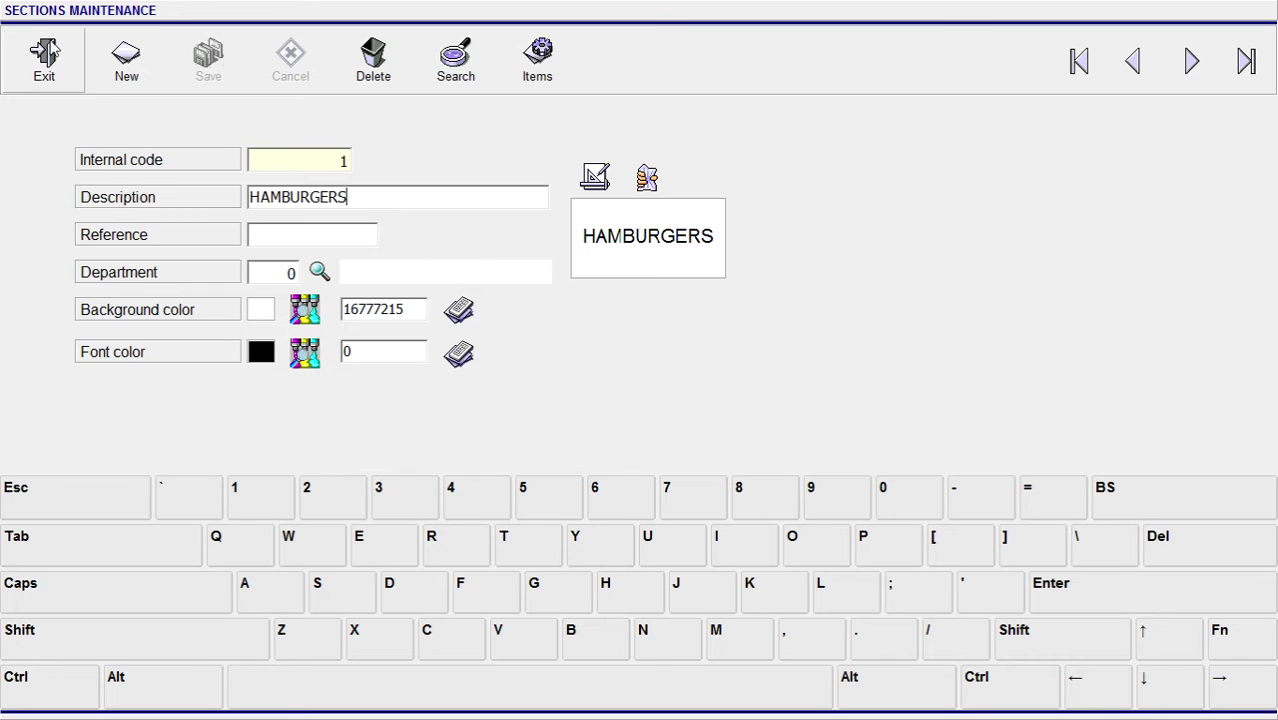
pyautogui.click(48, 55)
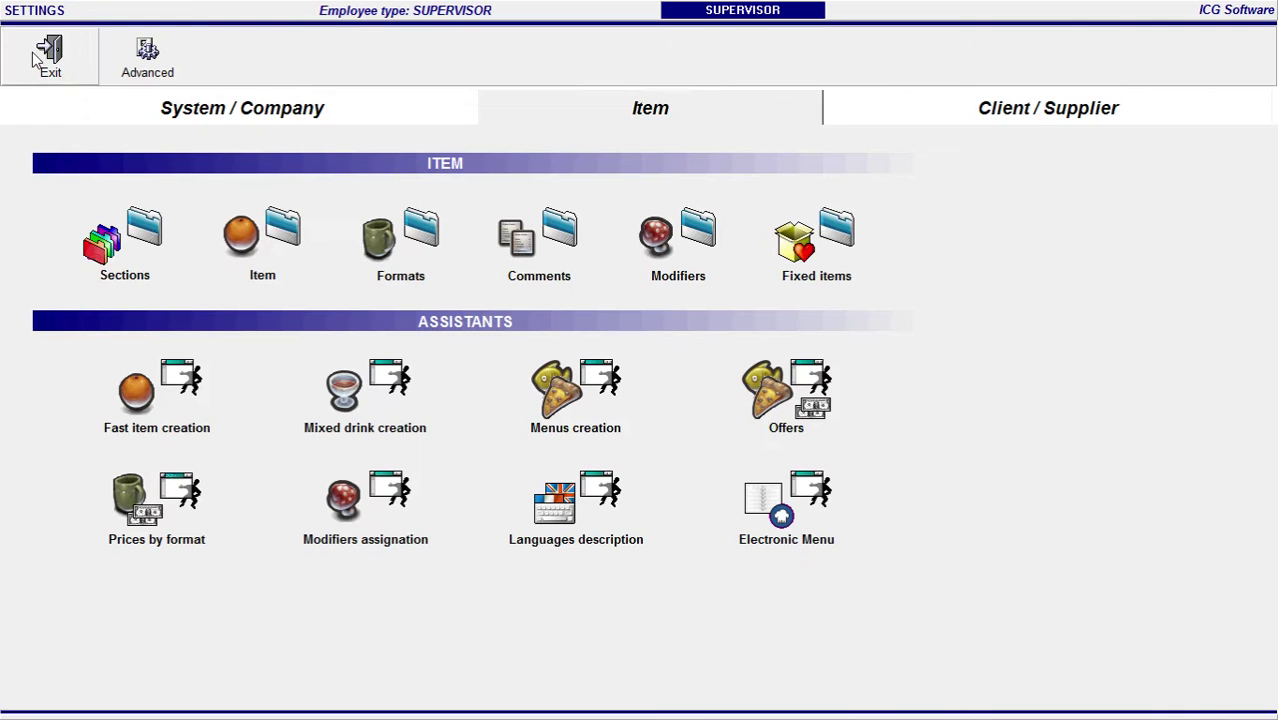
# Reopen the HAMBURGER item for editing and assign it to the HAMBURGERS section
pyautogui.click(281, 252)
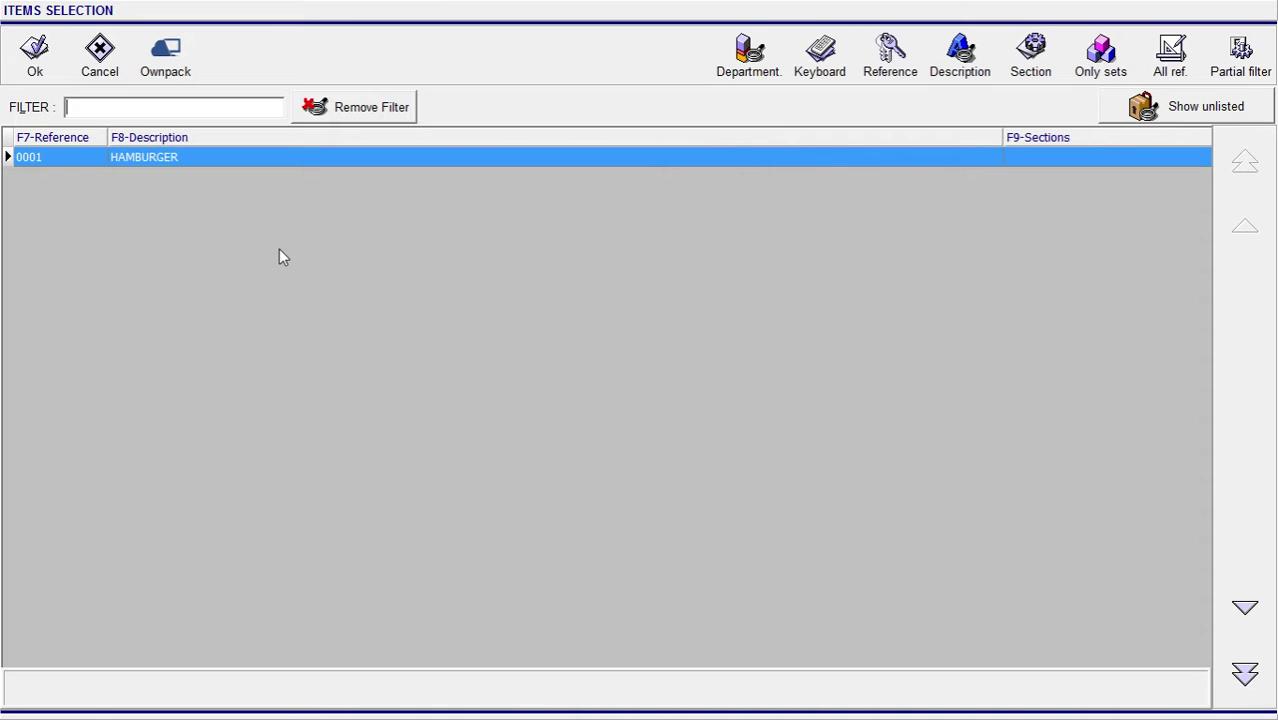
pyautogui.click(40, 58)
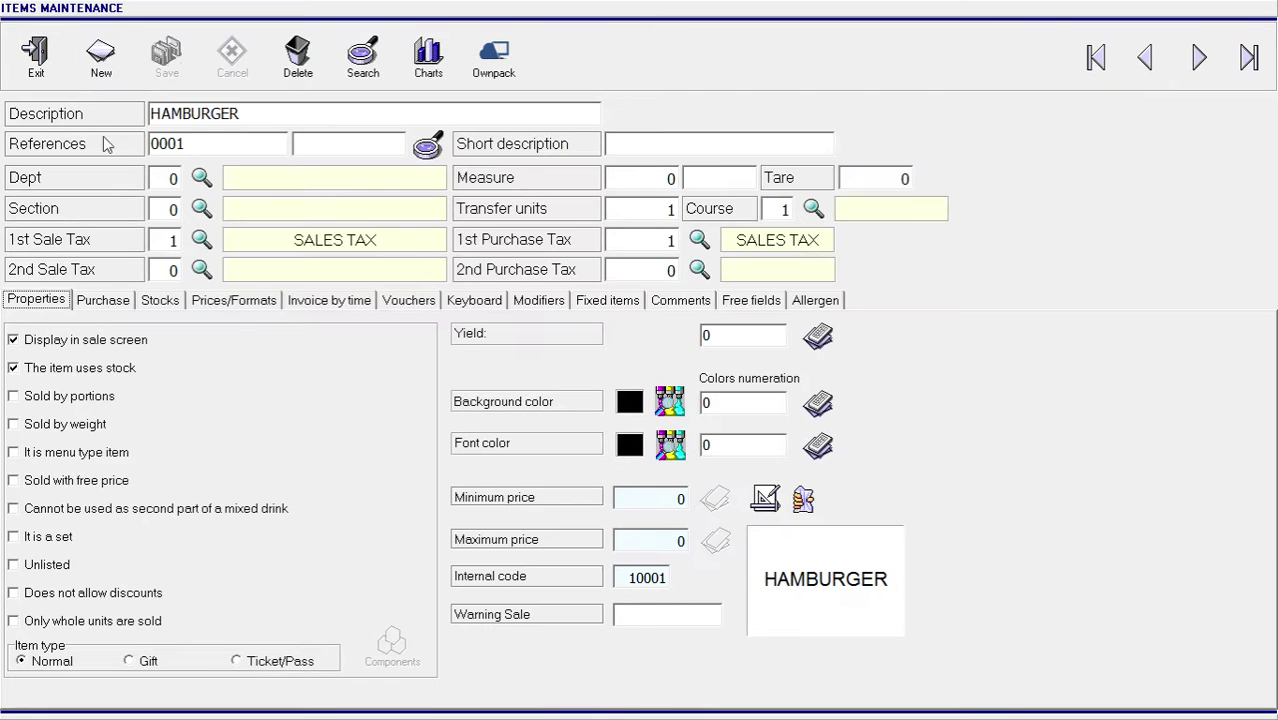
pyautogui.click(202, 212)
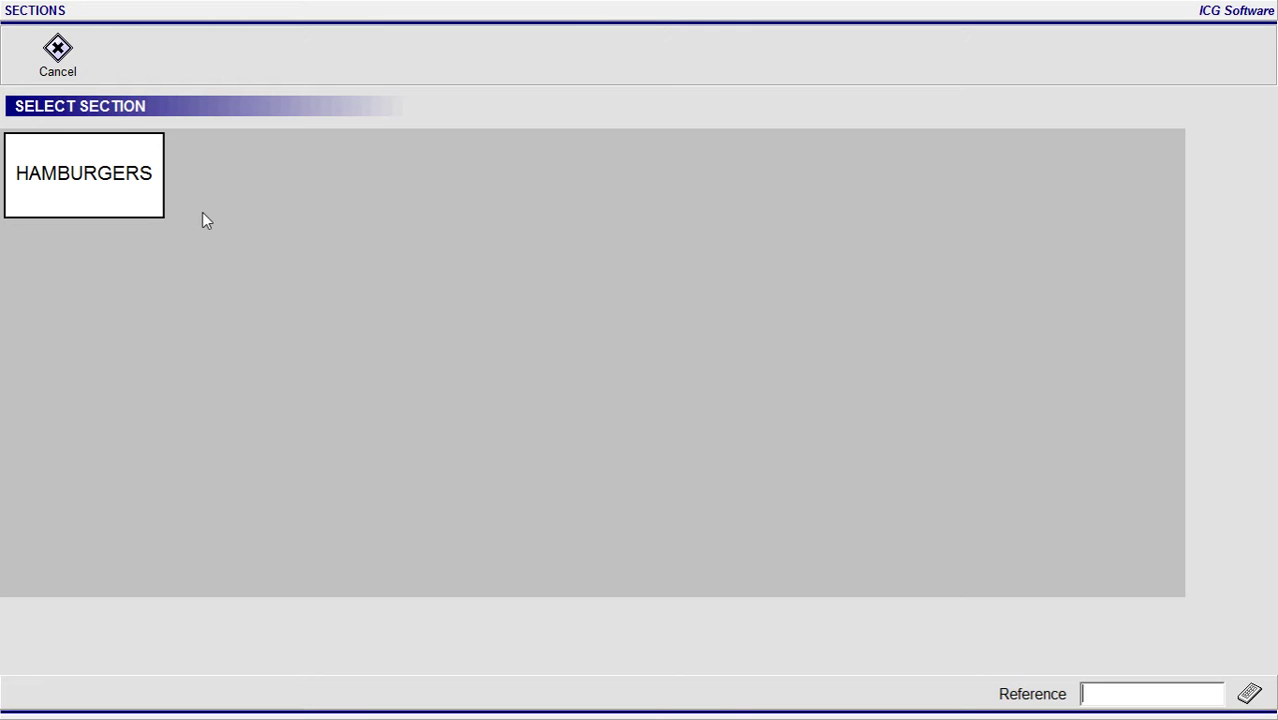
pyautogui.click(104, 157)
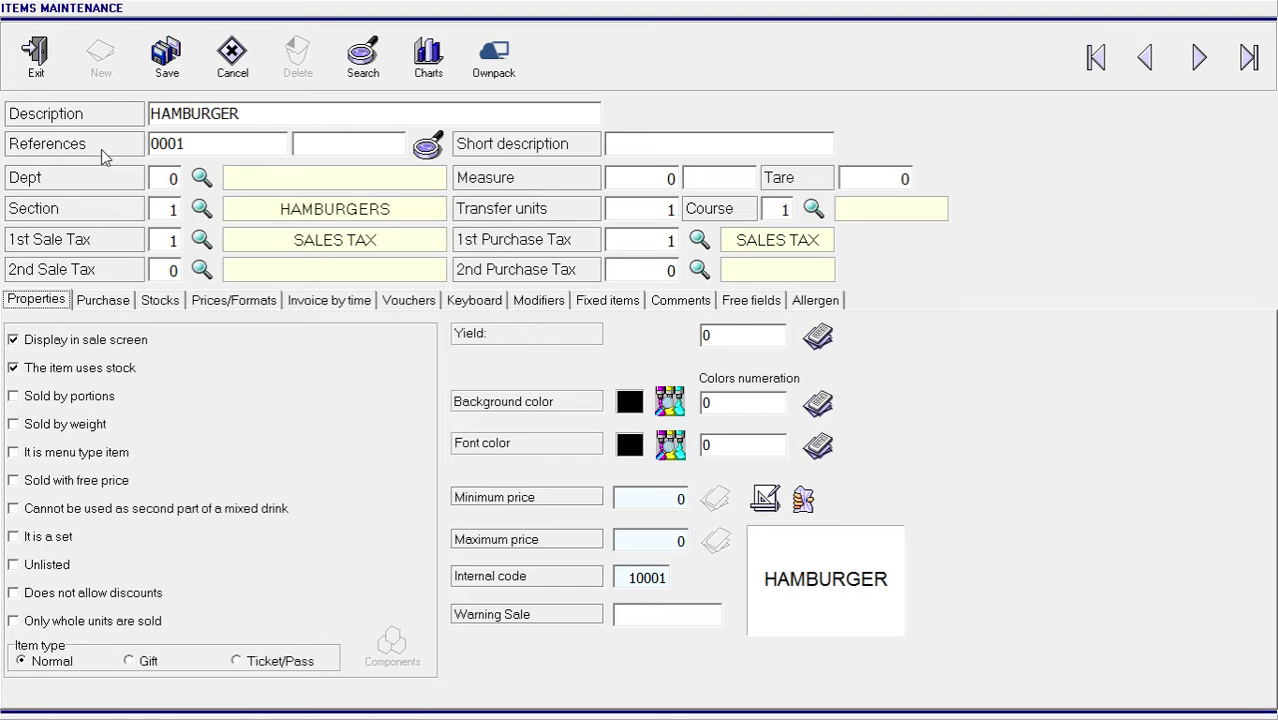
# Edit the HAMBURGER item's button bitmap, giving it a yellow background and the shadow effect
pyautogui.click(767, 502)
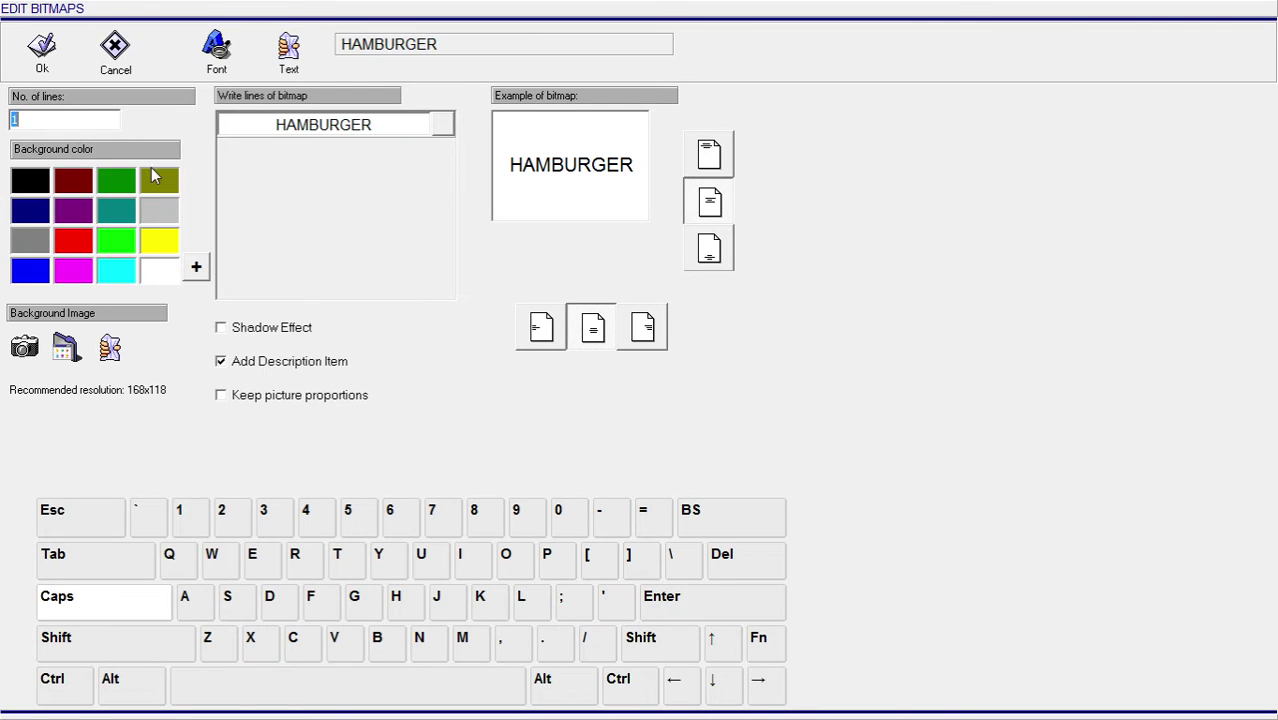
pyautogui.click(165, 250)
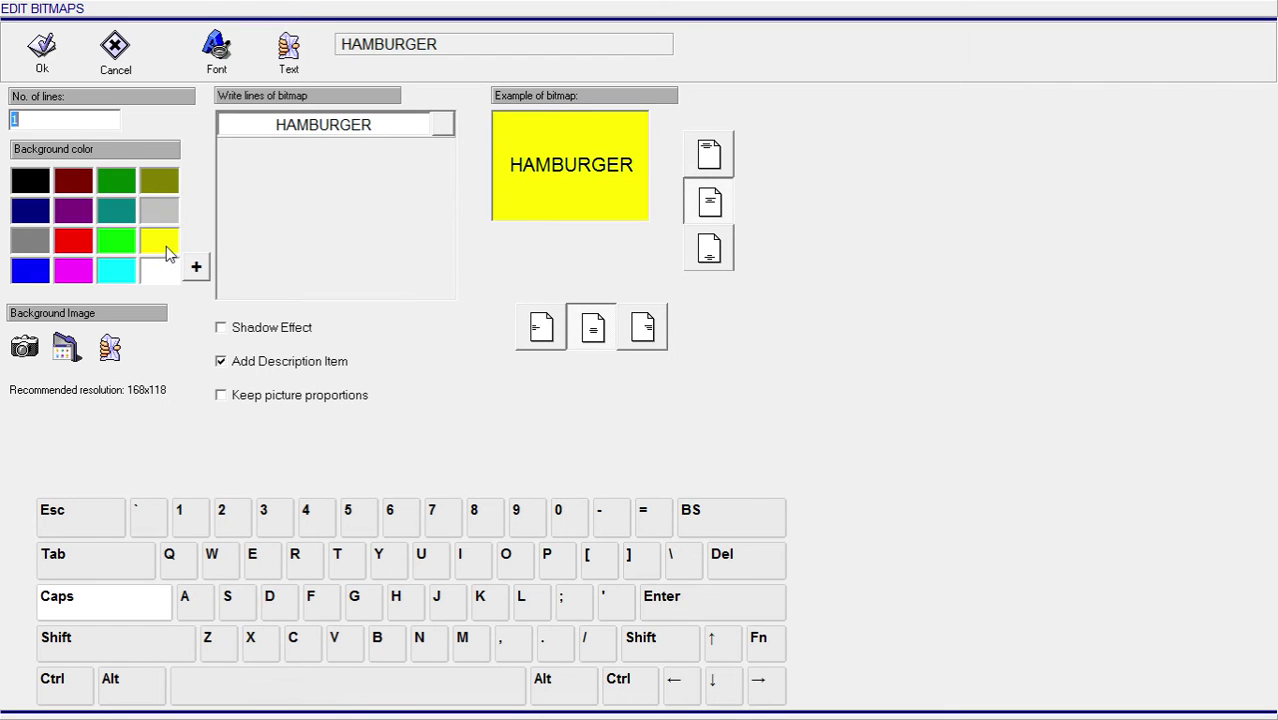
pyautogui.click(250, 334)
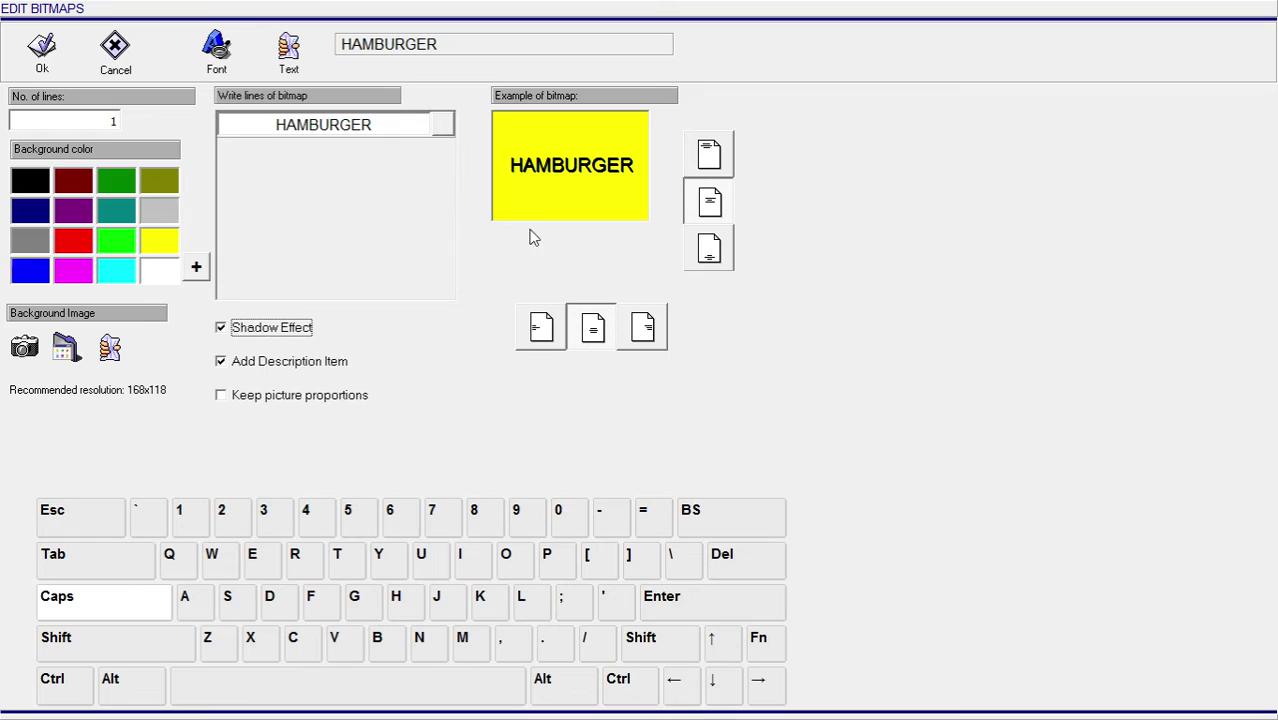
# Set the bitmap text font to Arial Rounded MT, Bold, size 16, and accept the bitmap design
pyautogui.click(217, 48)
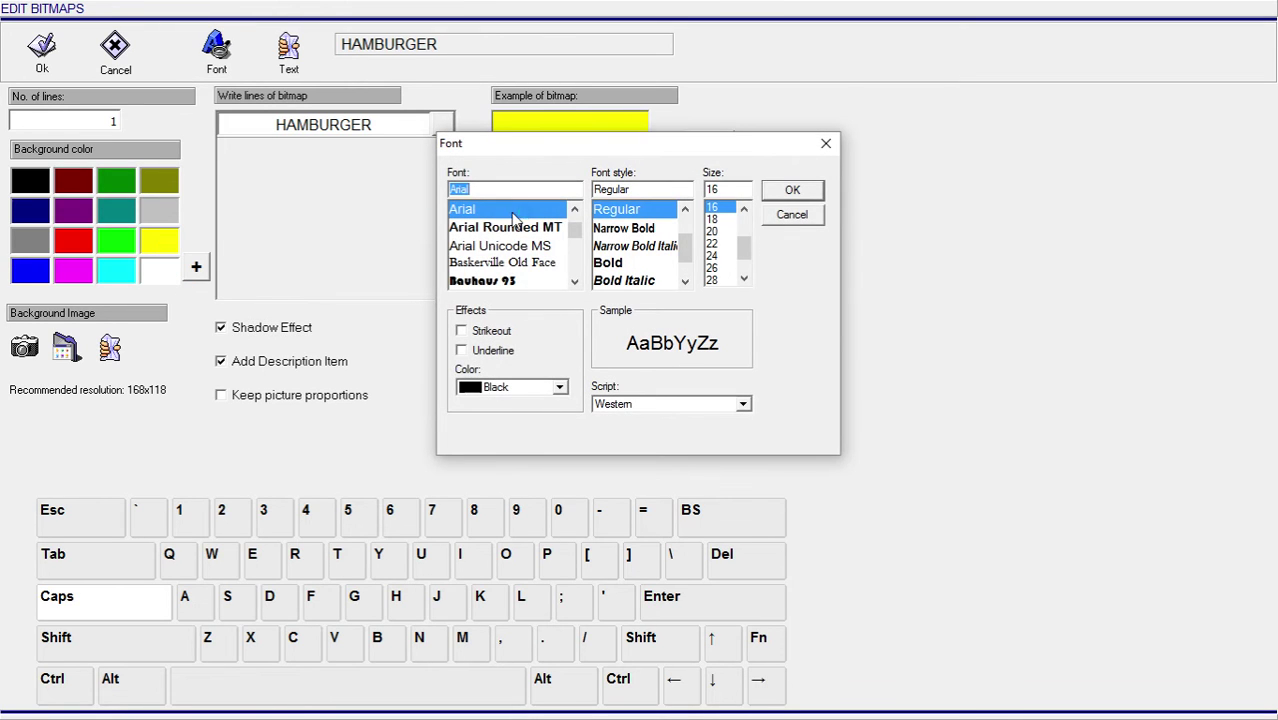
pyautogui.click(541, 229)
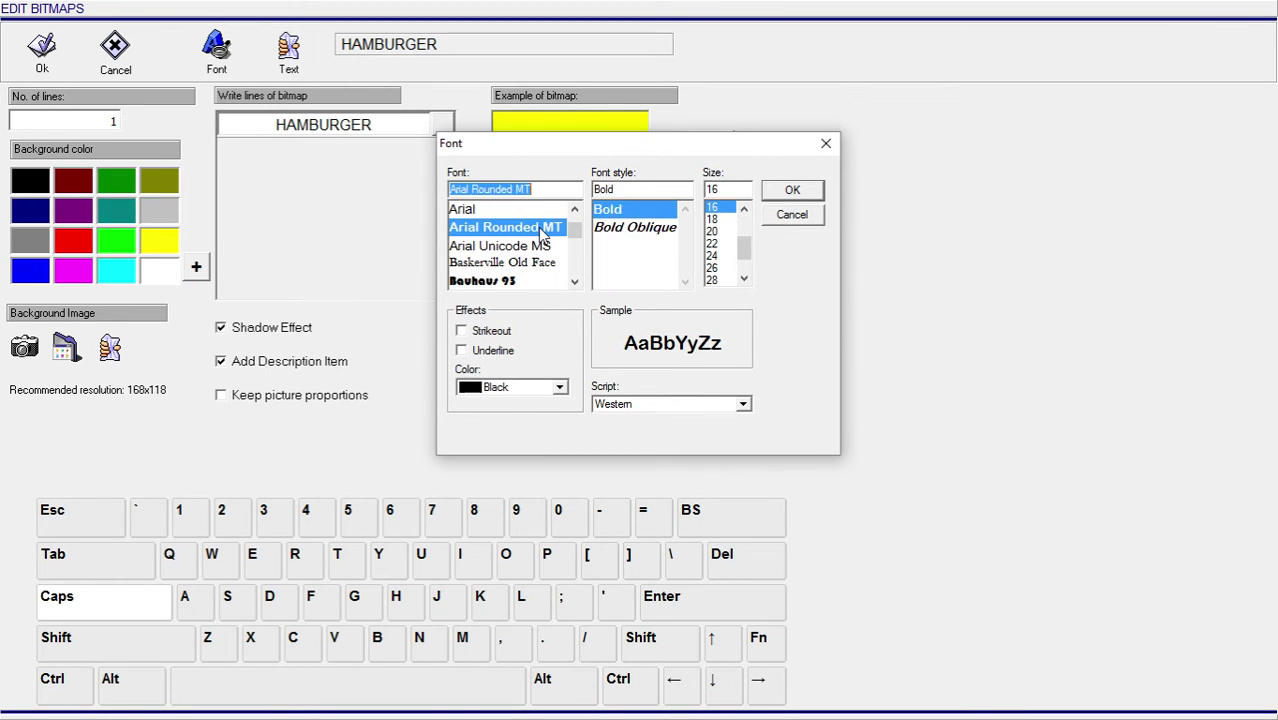
pyautogui.click(496, 283)
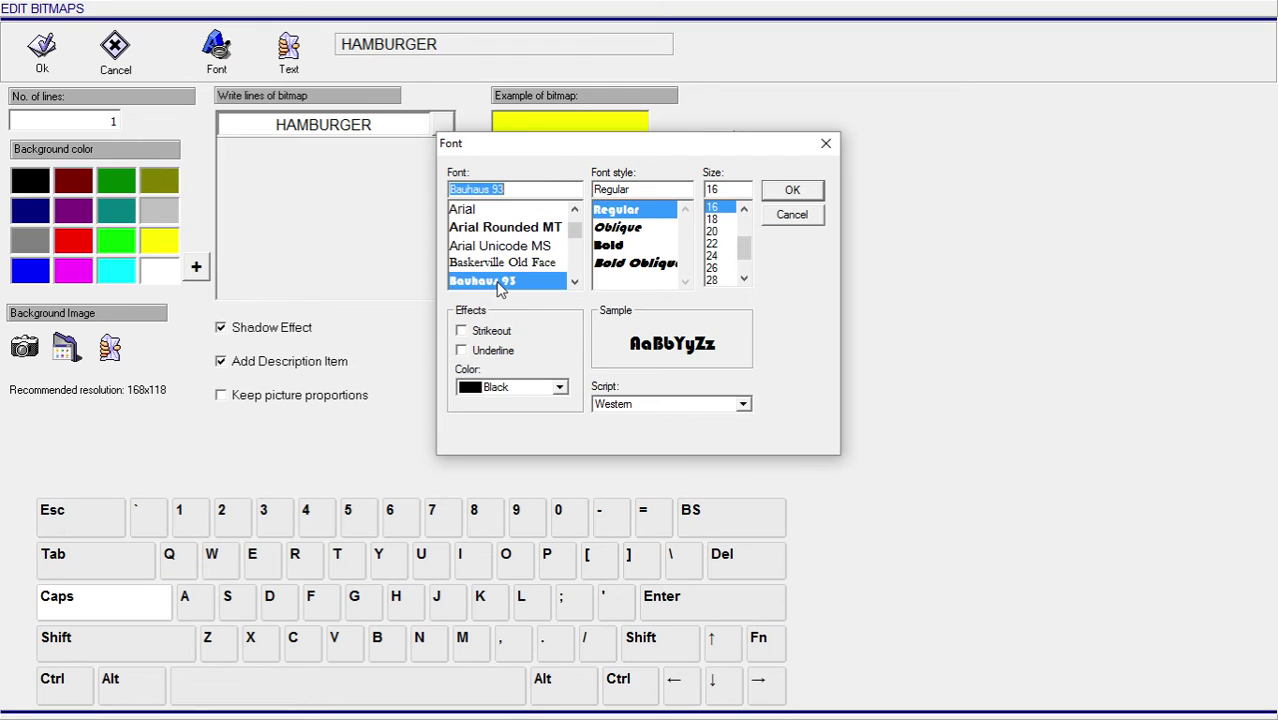
pyautogui.click(513, 230)
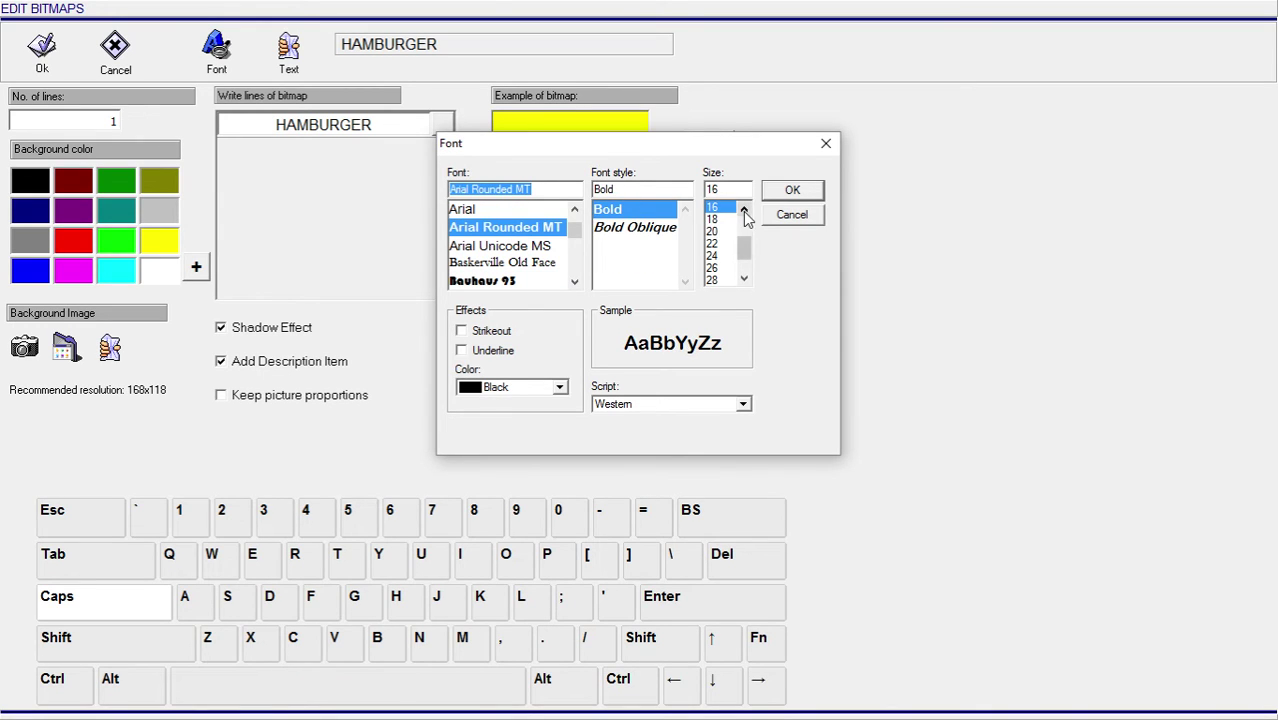
pyautogui.click(793, 192)
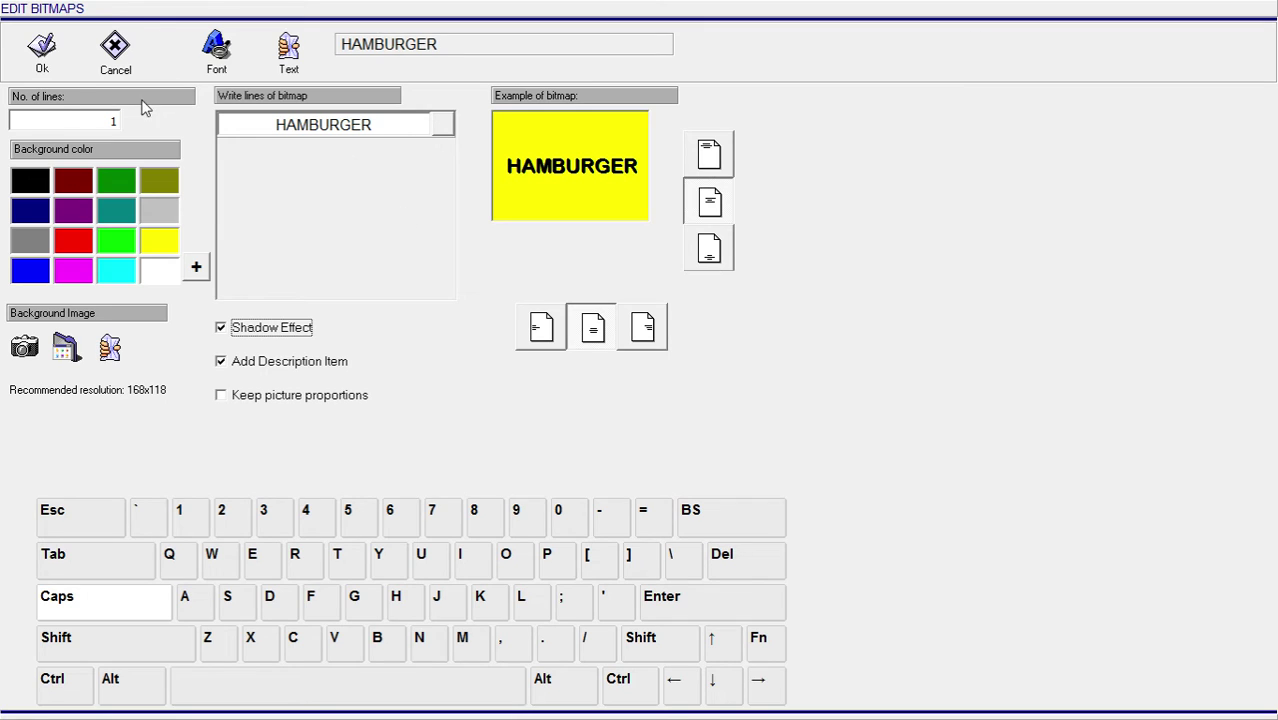
pyautogui.click(48, 42)
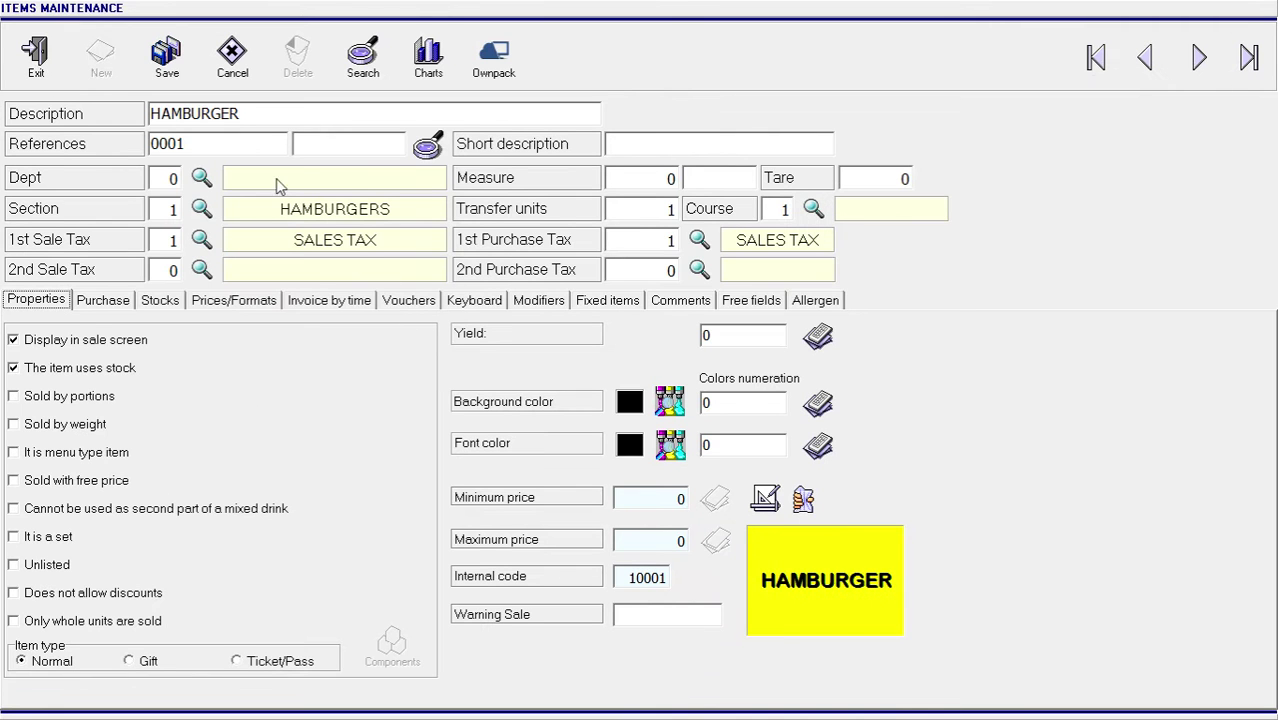
# Set the HAMBURGER item's price for the TABLES rate to 10.00
pyautogui.click(213, 306)
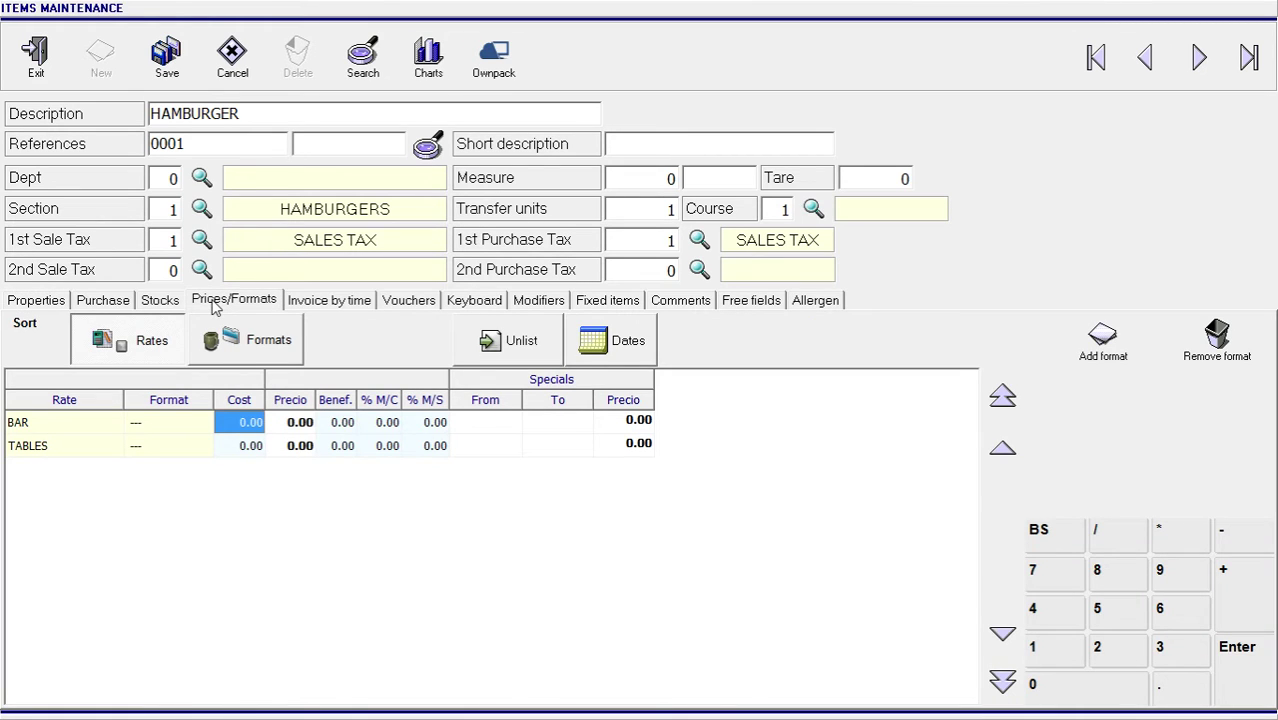
pyautogui.click(38, 432)
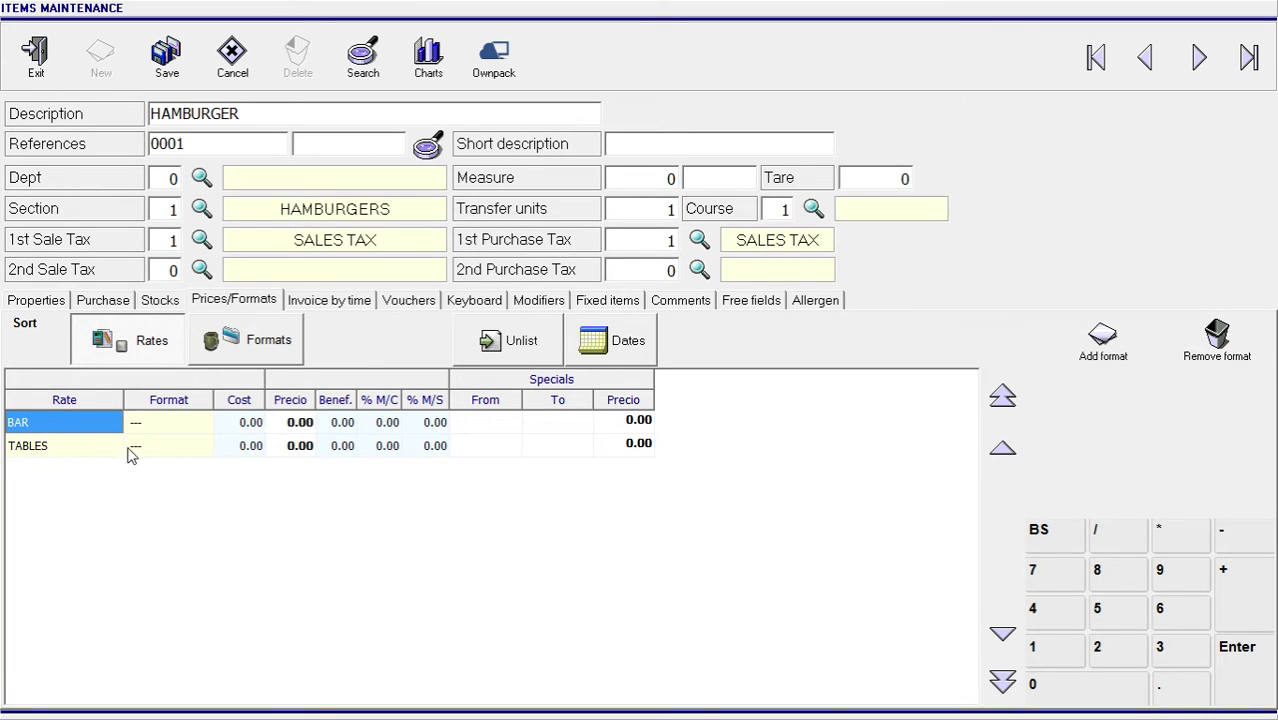
pyautogui.click(96, 452)
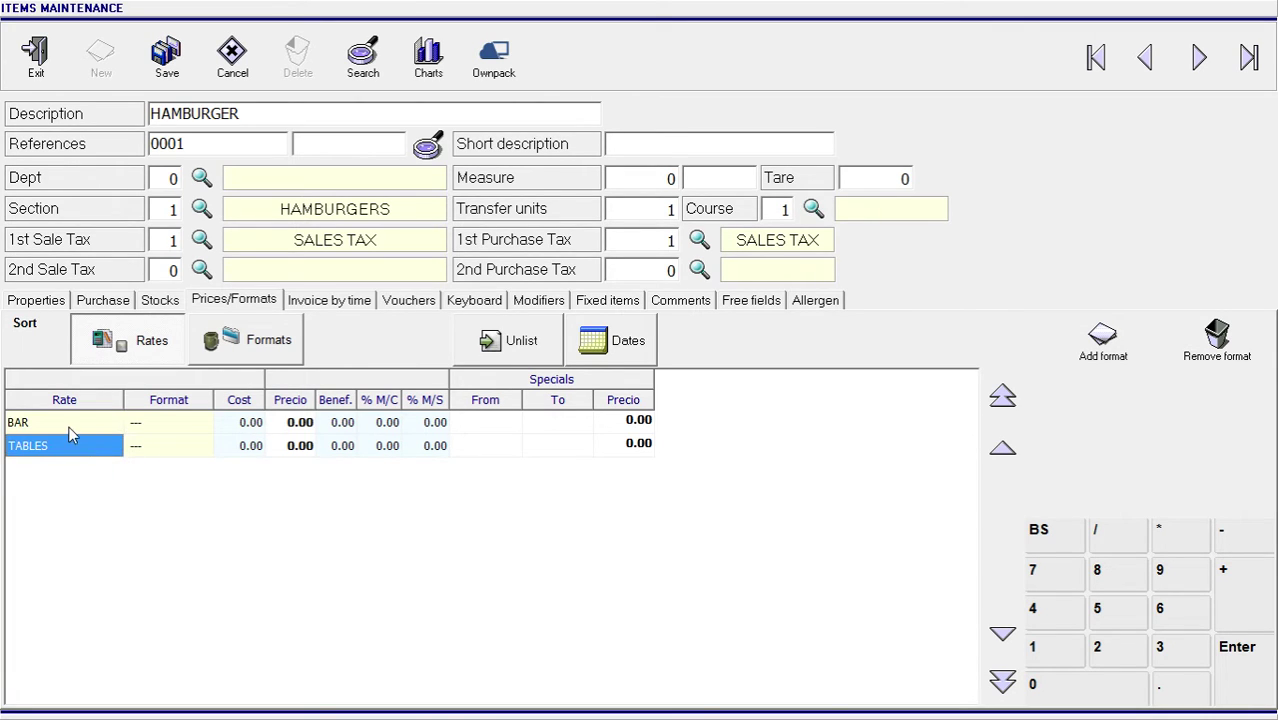
pyautogui.click(70, 428)
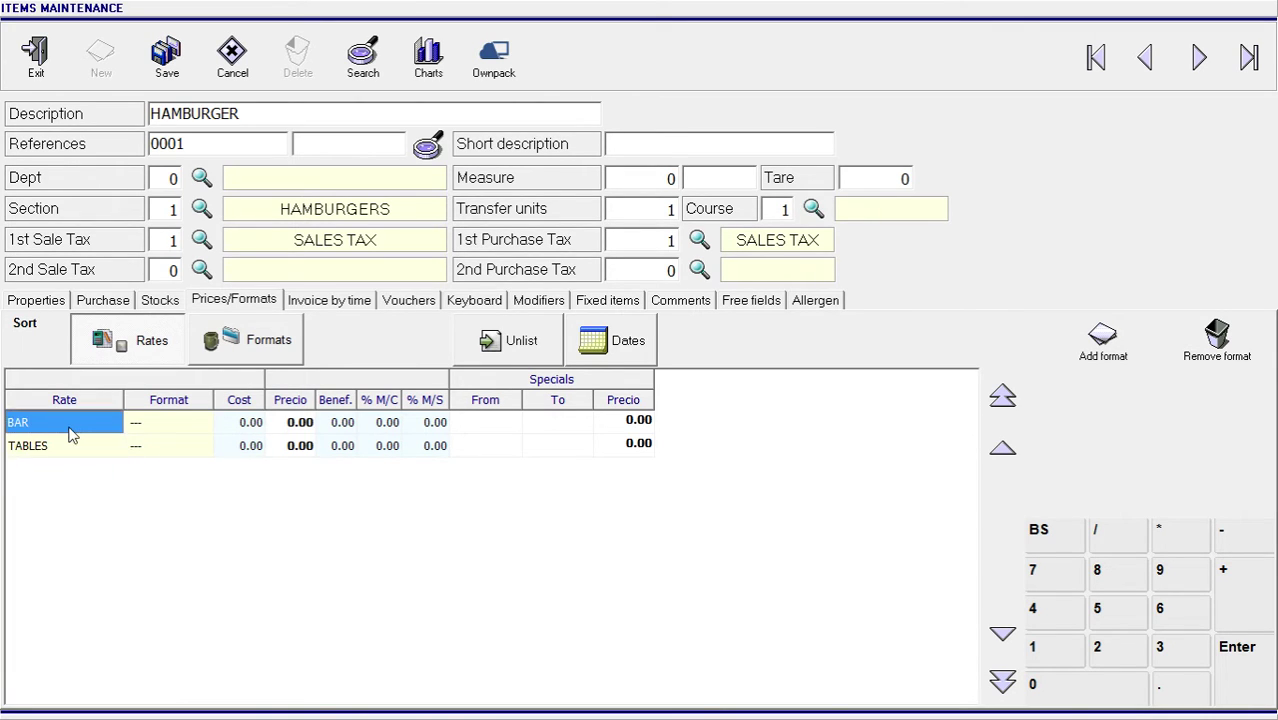
pyautogui.click(310, 454)
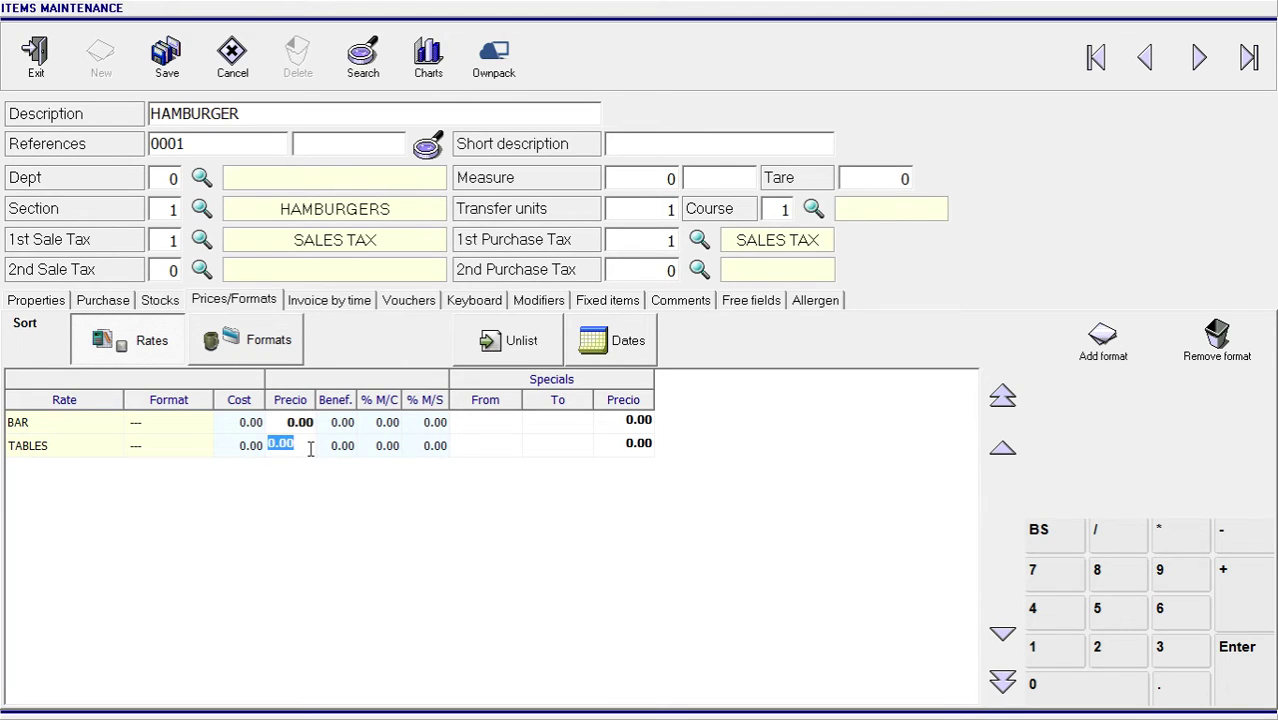
pyautogui.write('10.00')
pyautogui.press('Return')
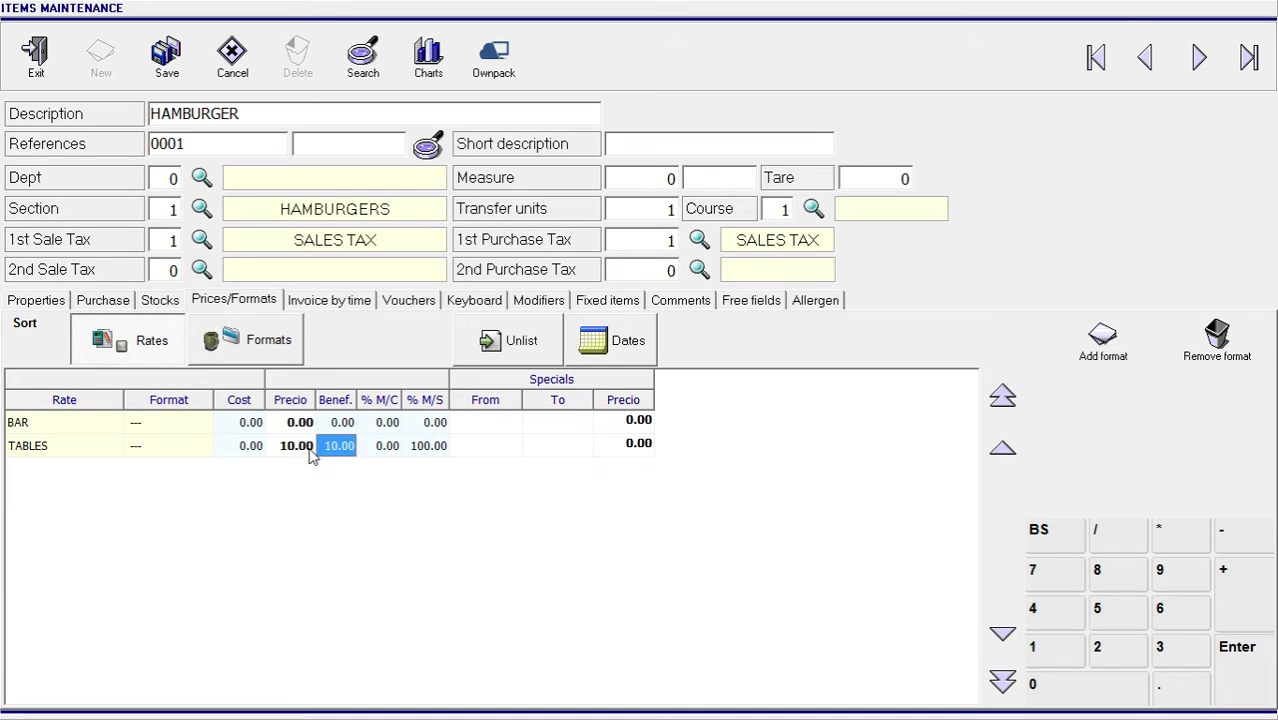
# Examine the HAMBURGER item's modifiers and its fixed items, including the selection list for adding a fixed item
pyautogui.click(549, 311)
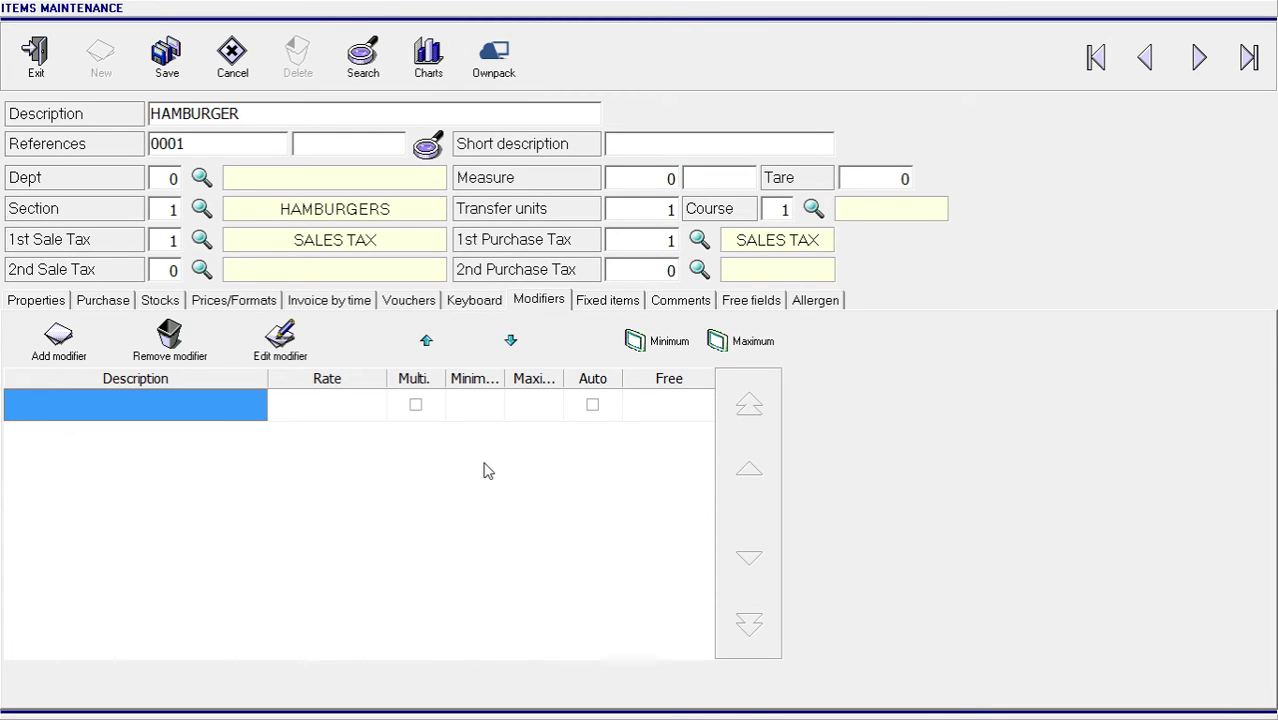
pyautogui.click(612, 301)
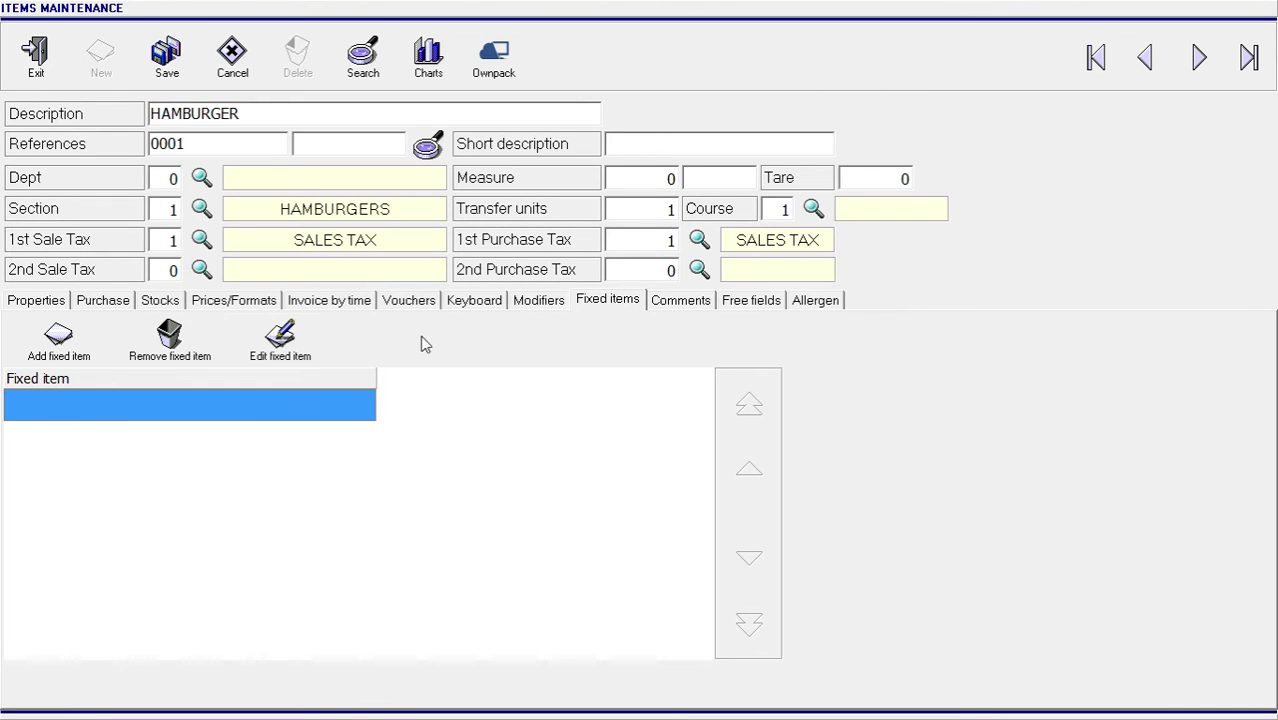
pyautogui.click(57, 342)
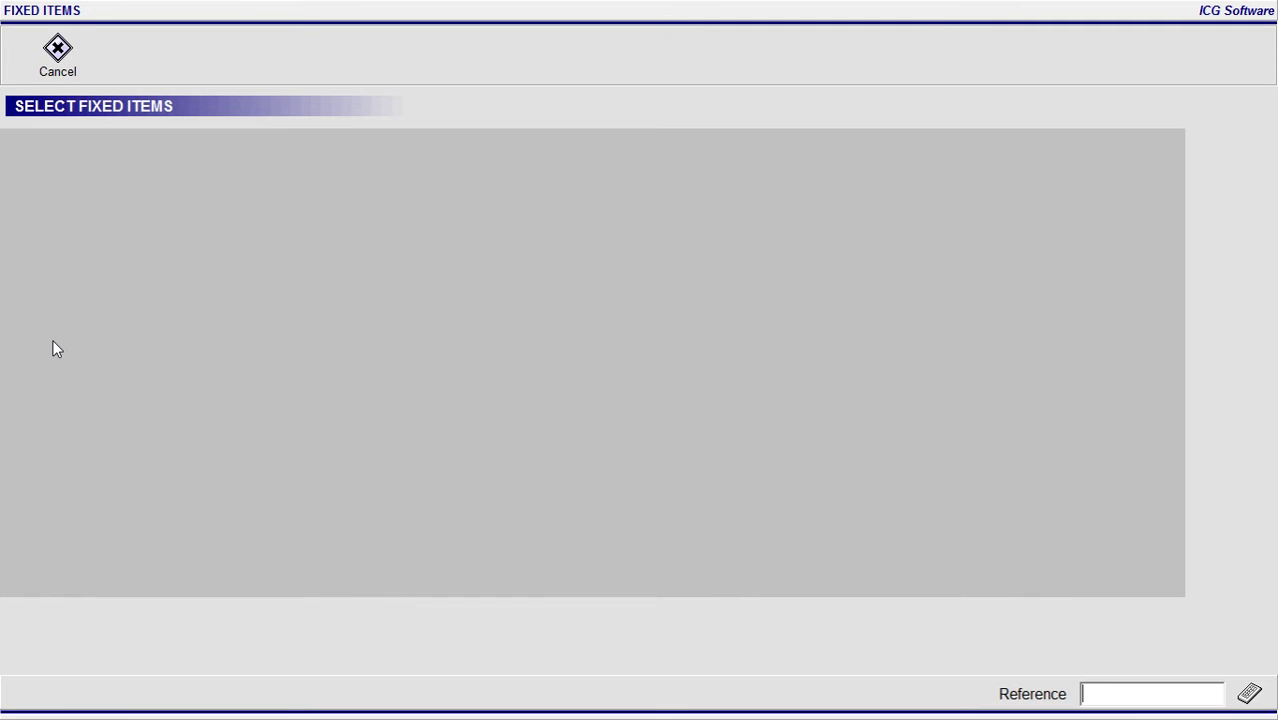
pyautogui.click(57, 52)
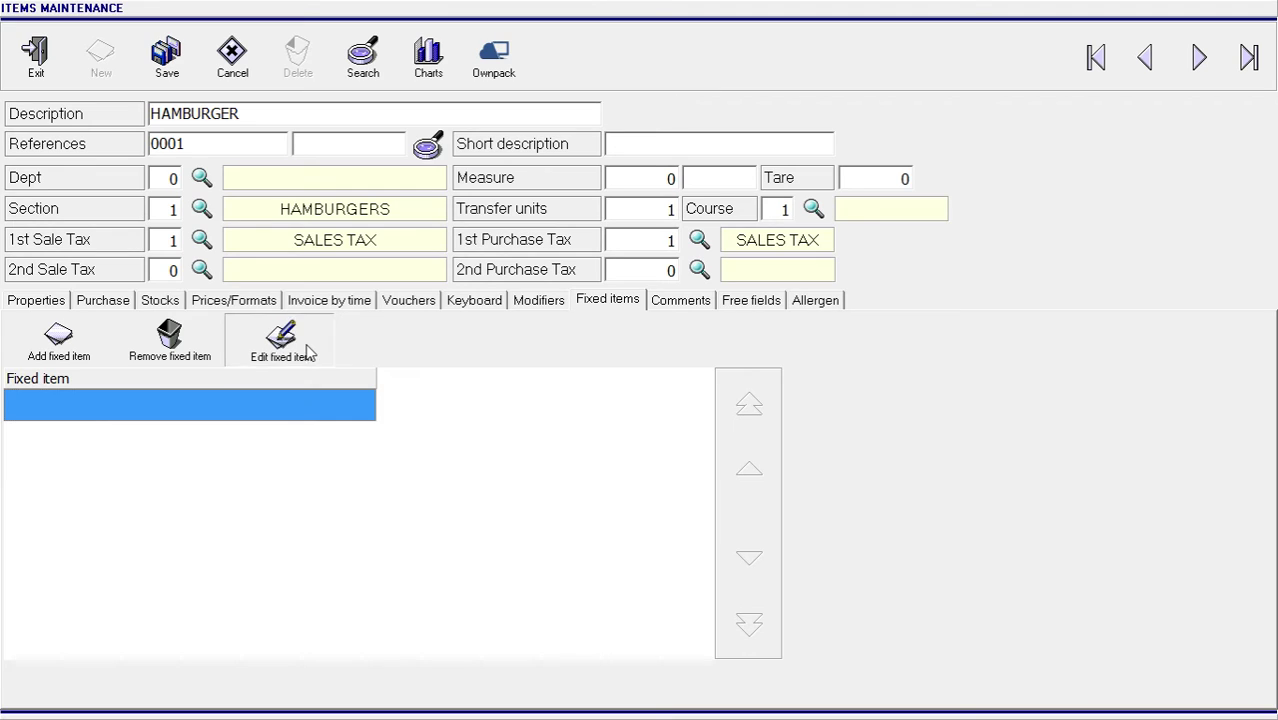
pyautogui.click(52, 357)
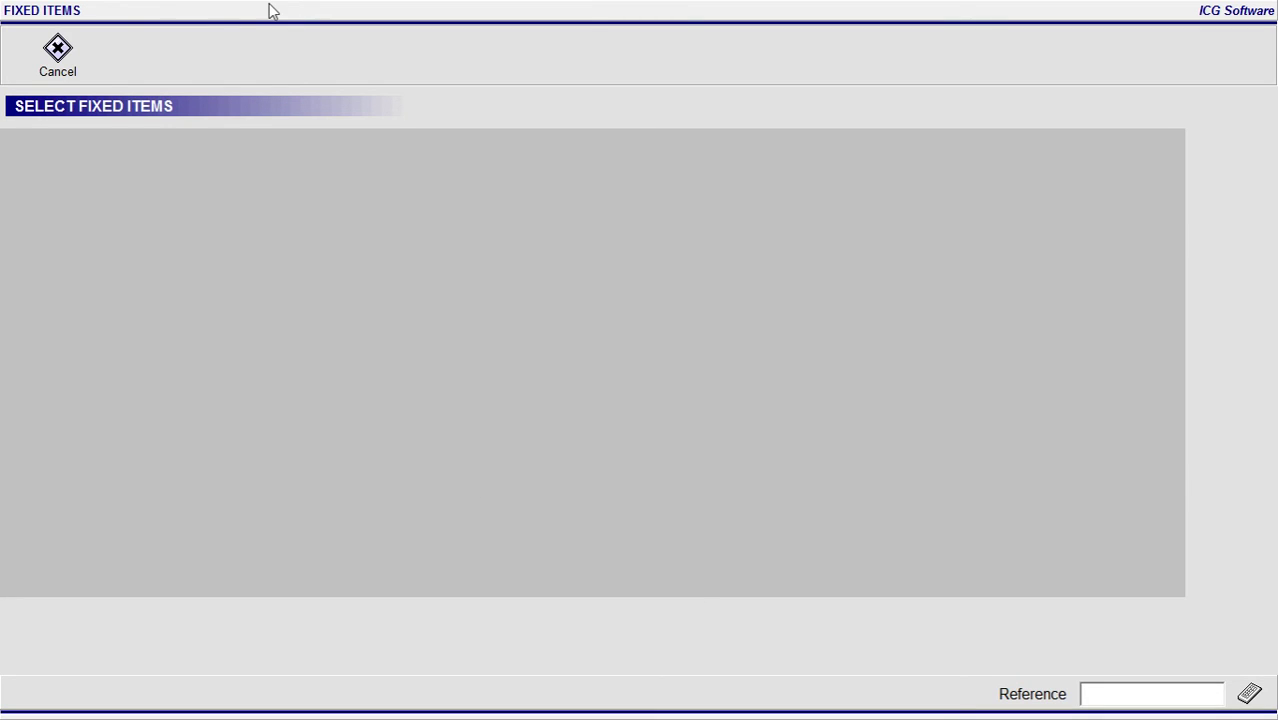
pyautogui.click(62, 52)
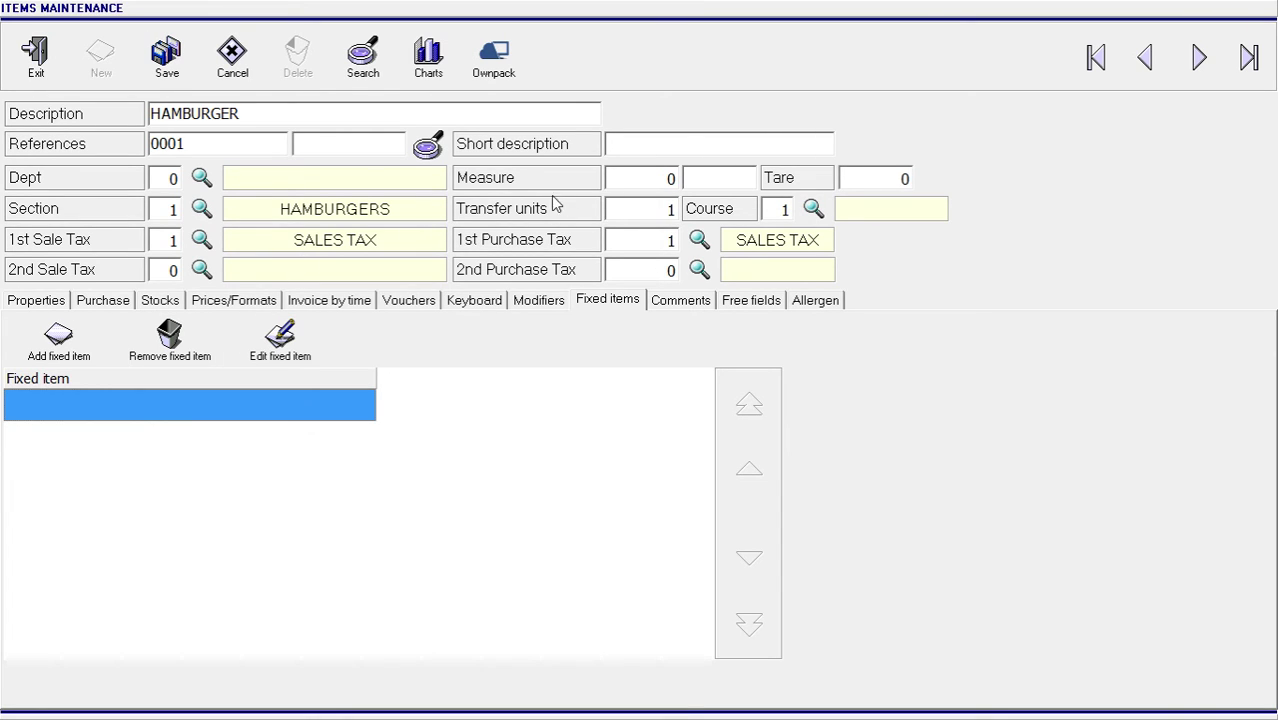
# Review the tax choices for the item's first sale tax, and save the HAMBURGER item and return to the settings
pyautogui.click(200, 240)
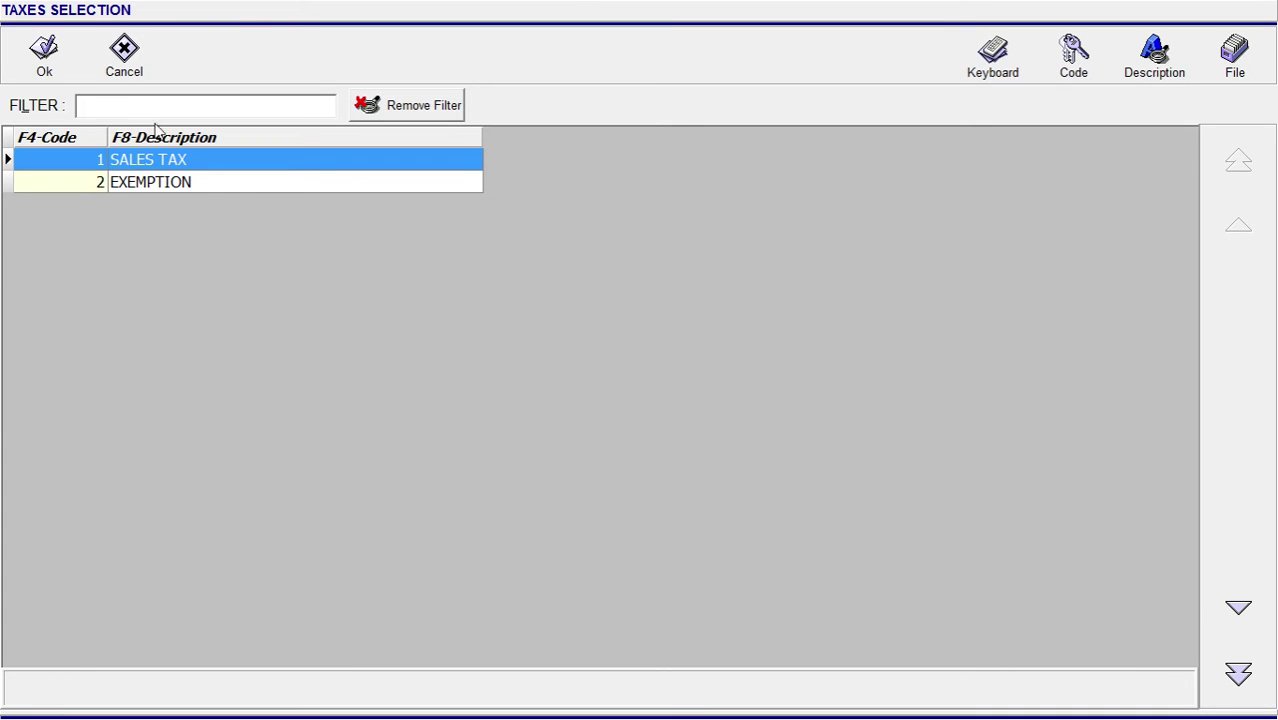
pyautogui.click(125, 54)
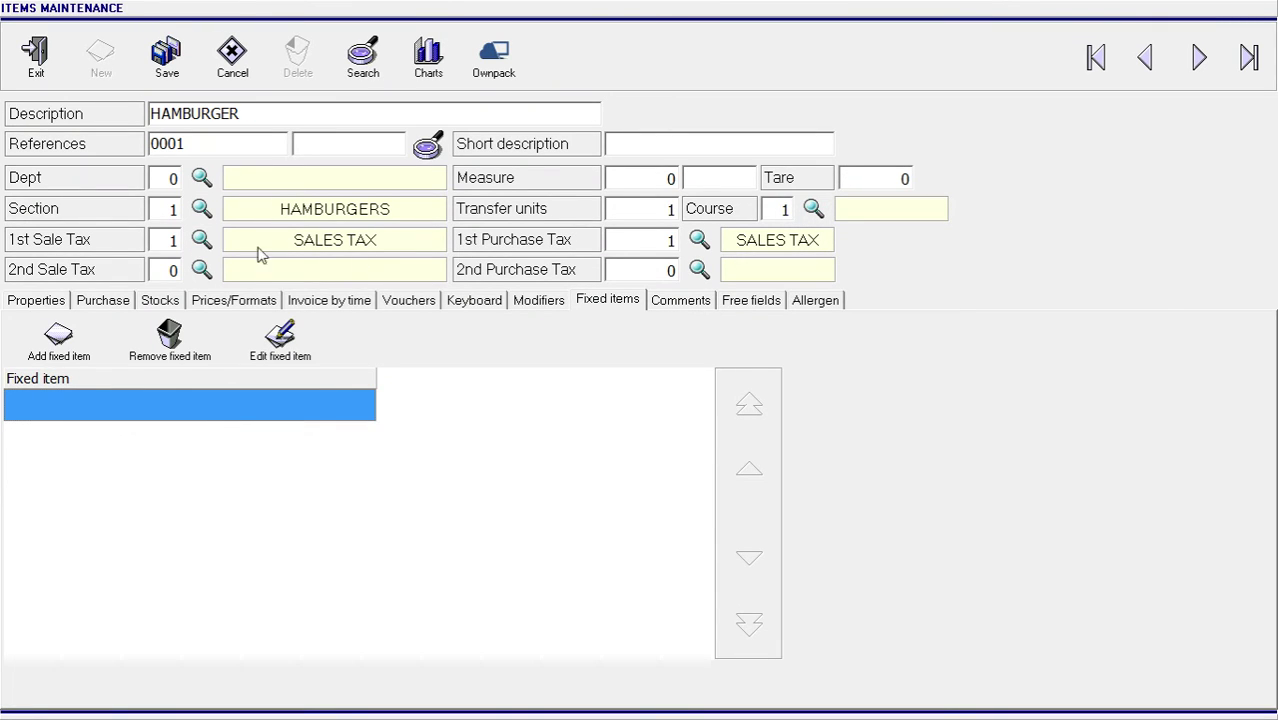
pyautogui.click(199, 244)
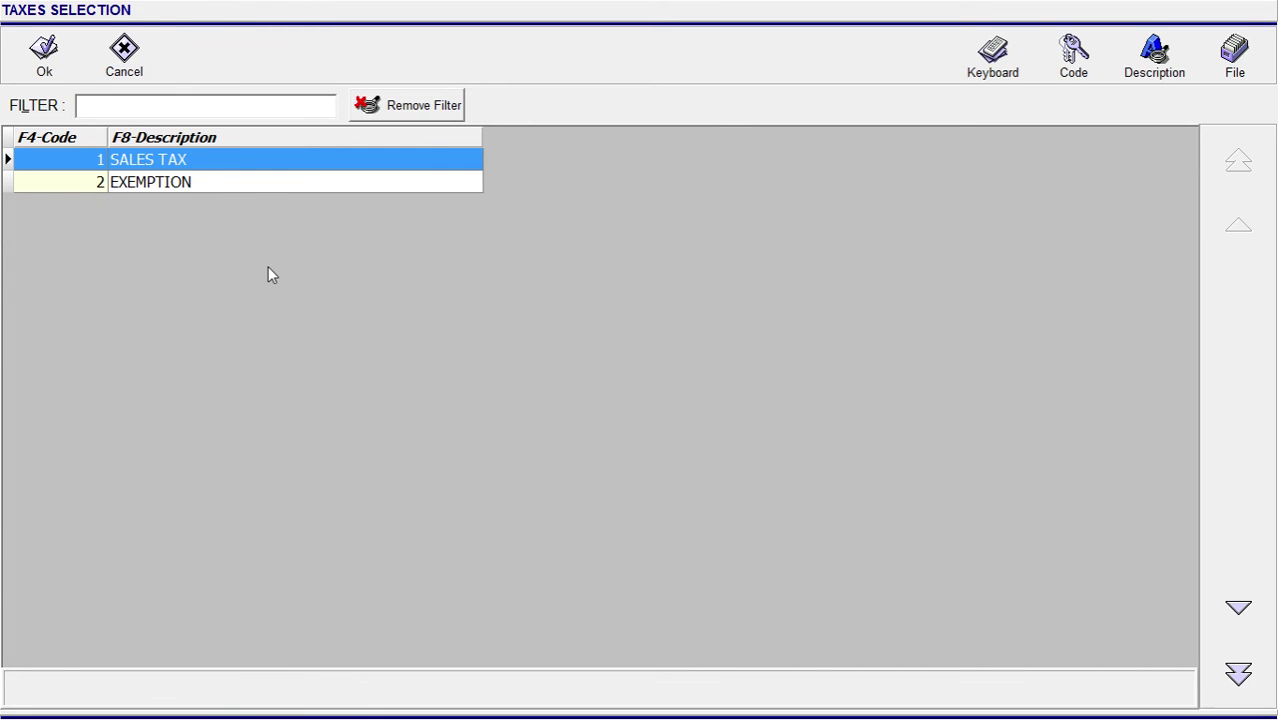
pyautogui.click(124, 55)
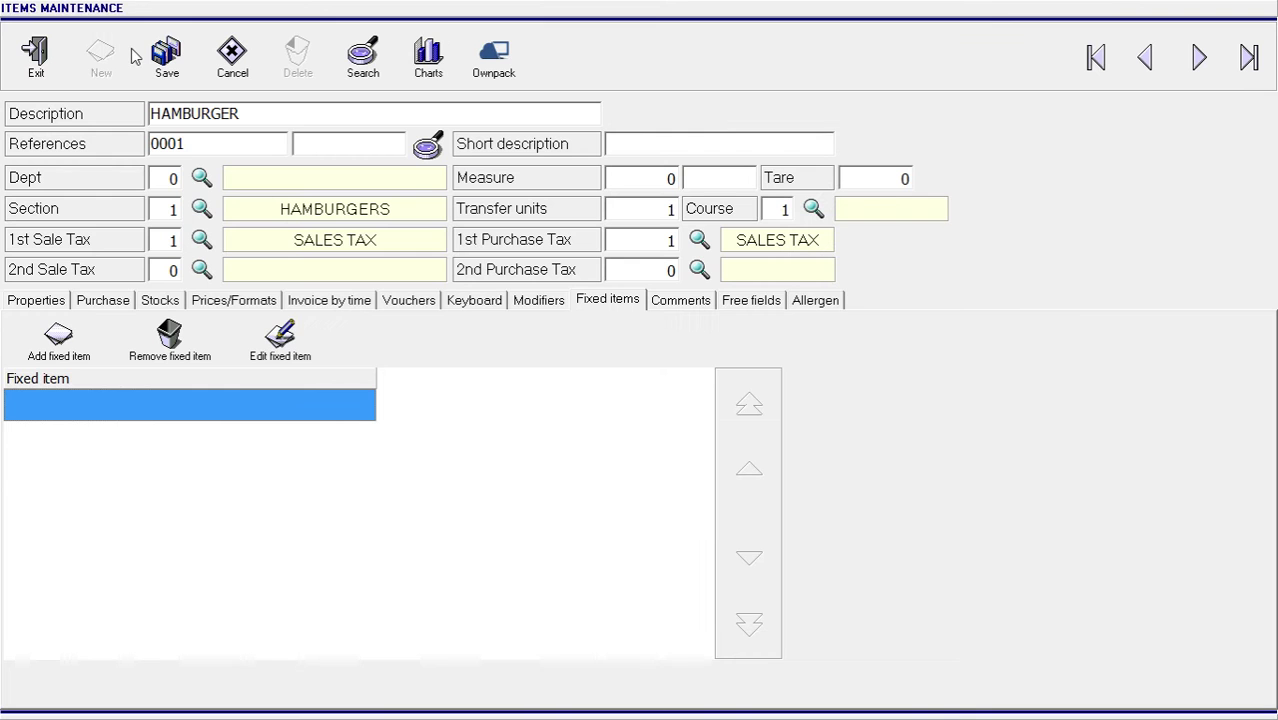
pyautogui.click(166, 75)
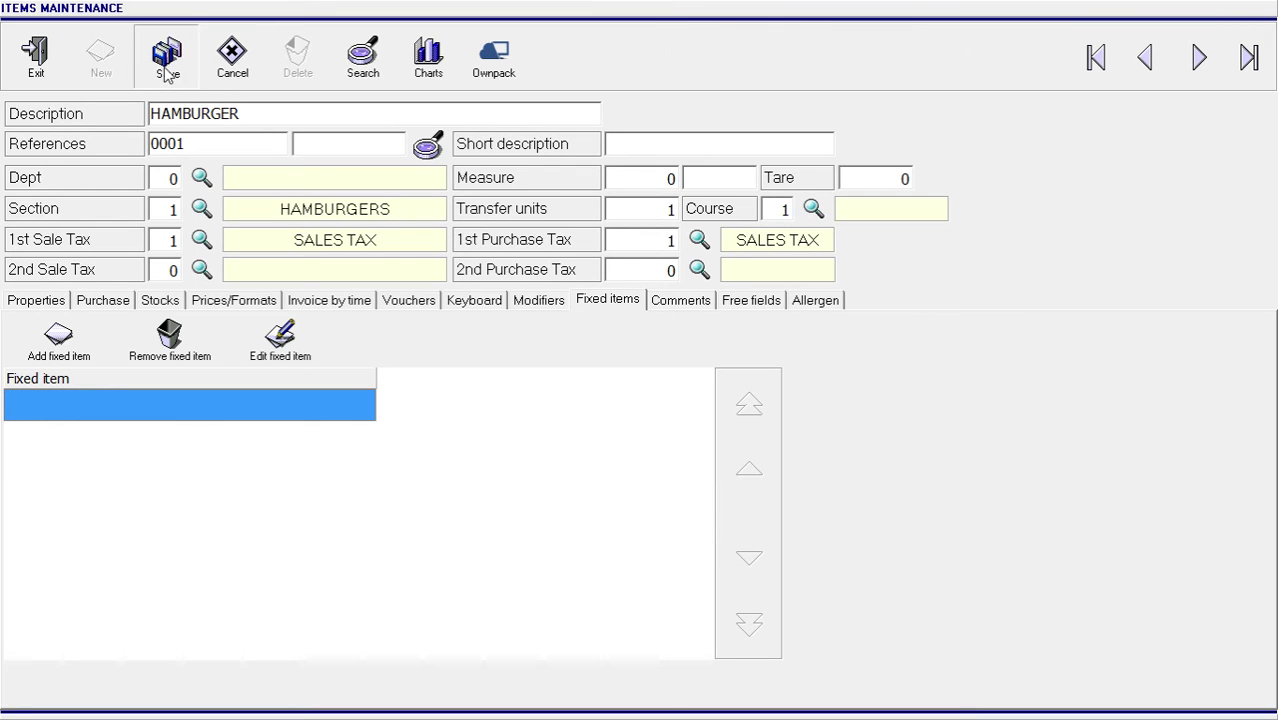
pyautogui.click(30, 70)
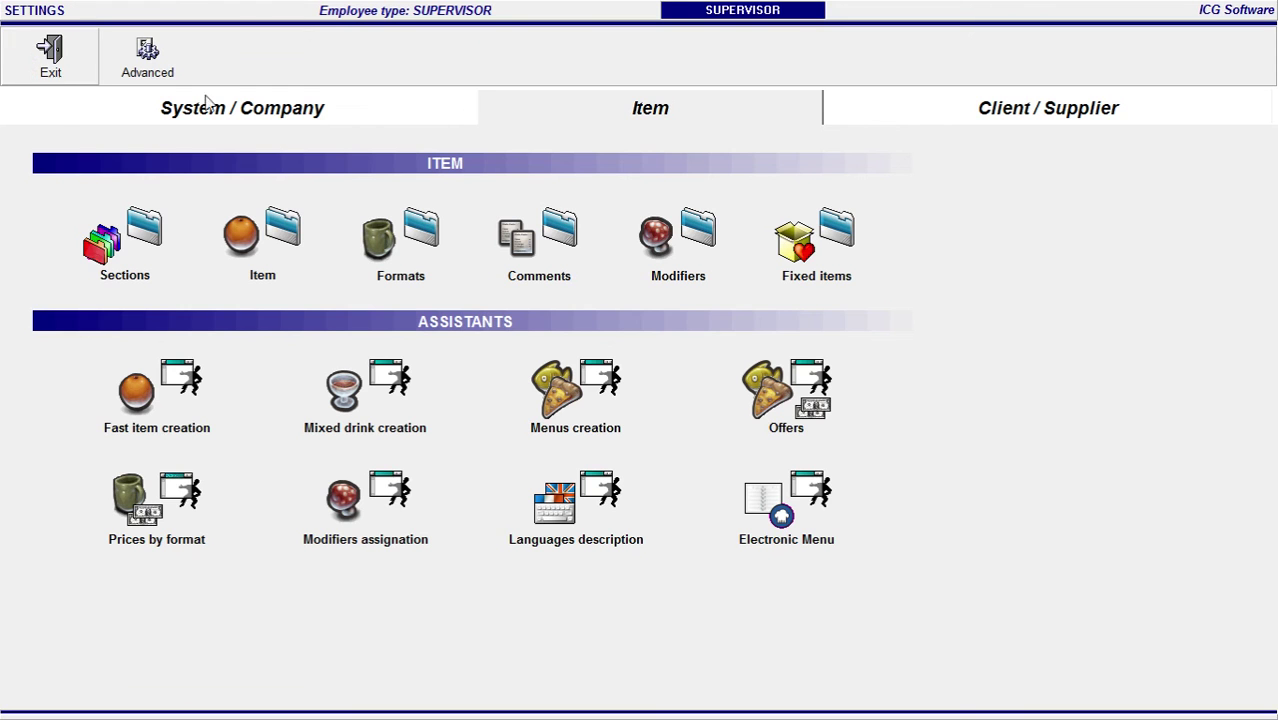
# Create a new fixed item with the description HAMBURGERS and give its button bitmap a red background
pyautogui.click(829, 256)
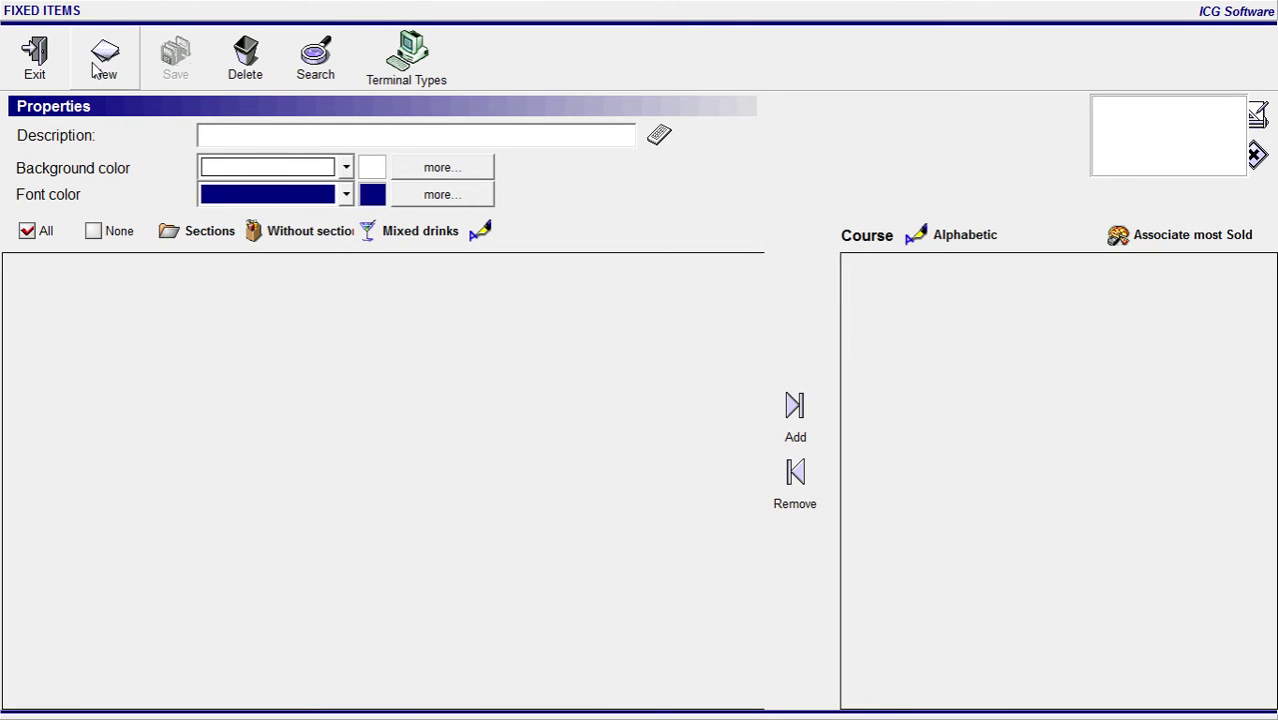
pyautogui.click(95, 66)
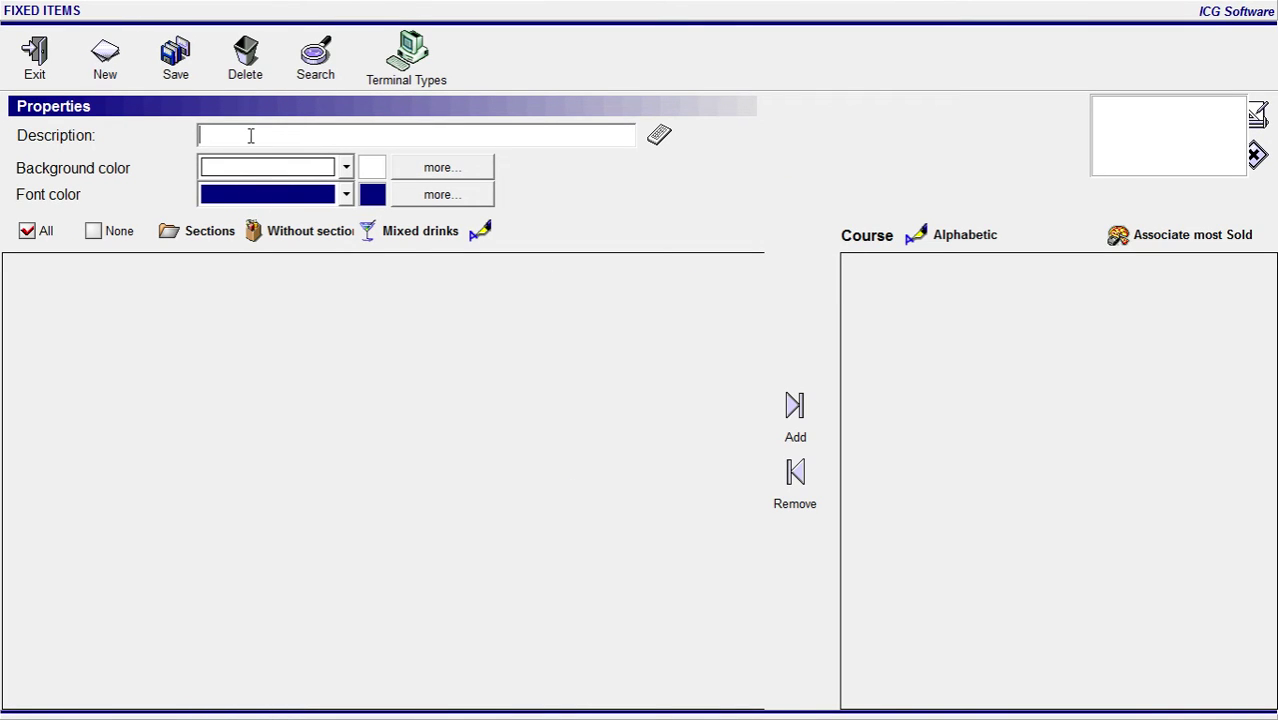
pyautogui.write('HAMBURGERS')
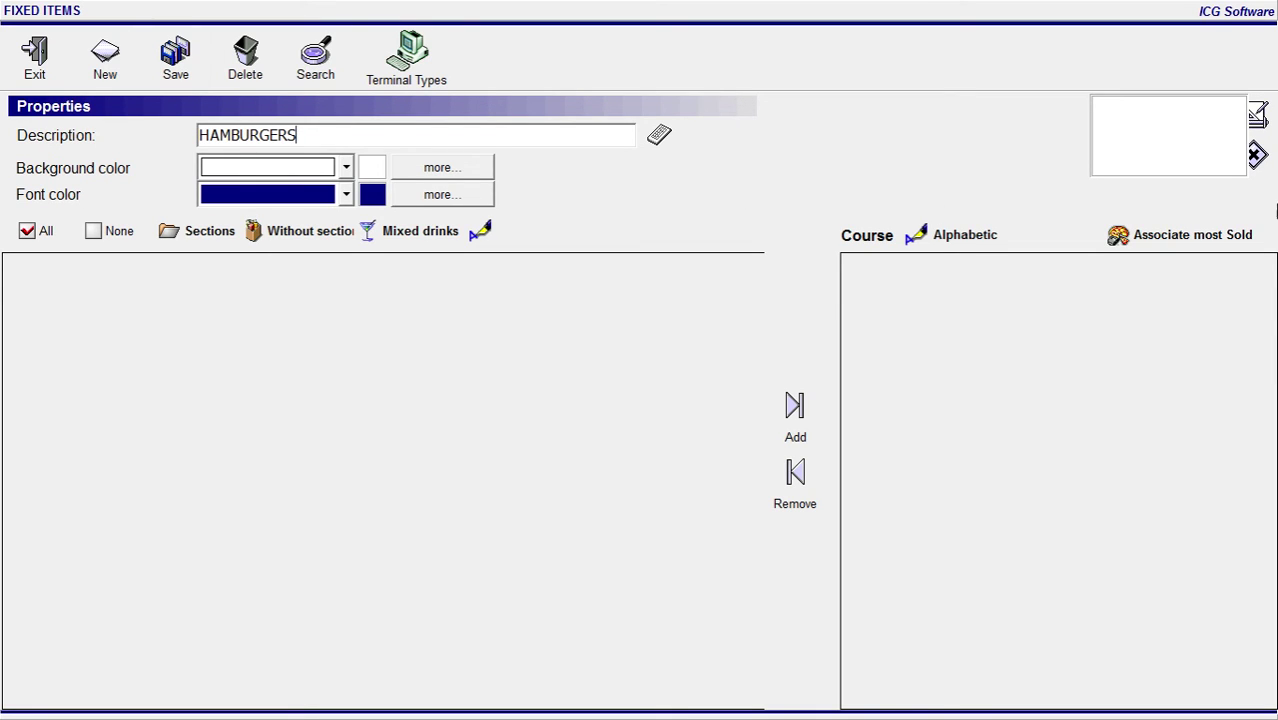
pyautogui.click(1260, 115)
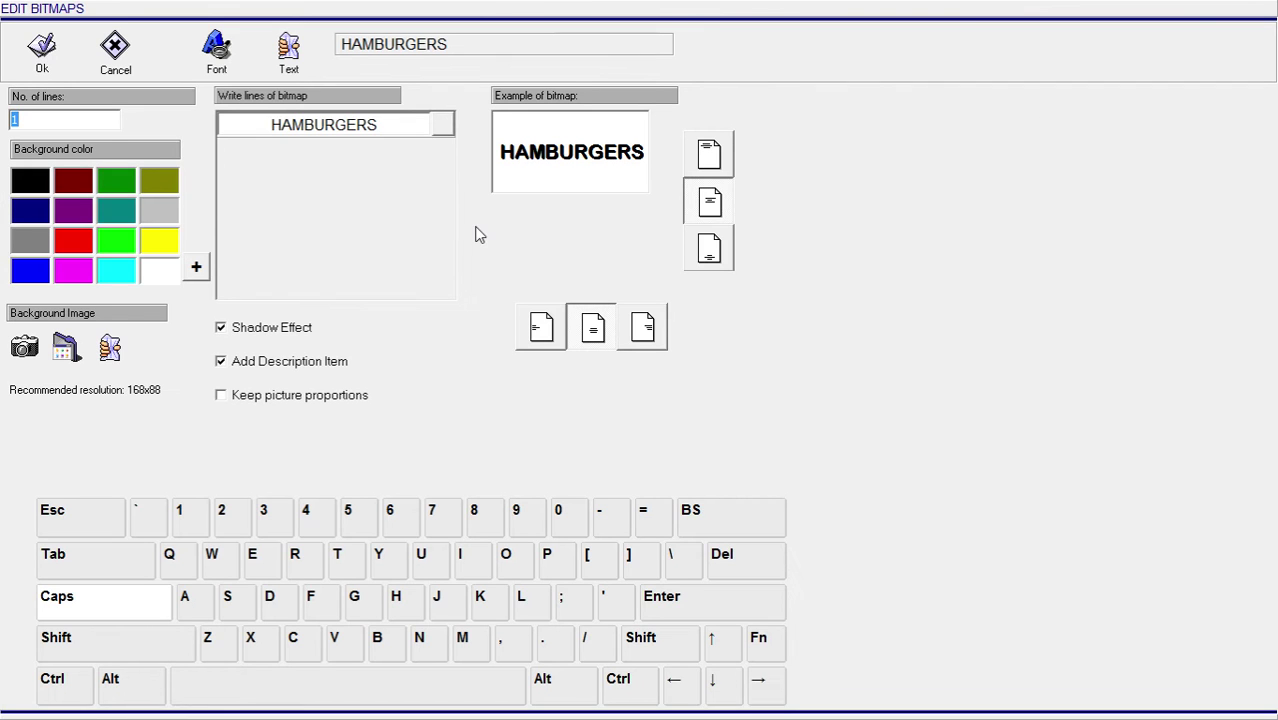
pyautogui.click(58, 247)
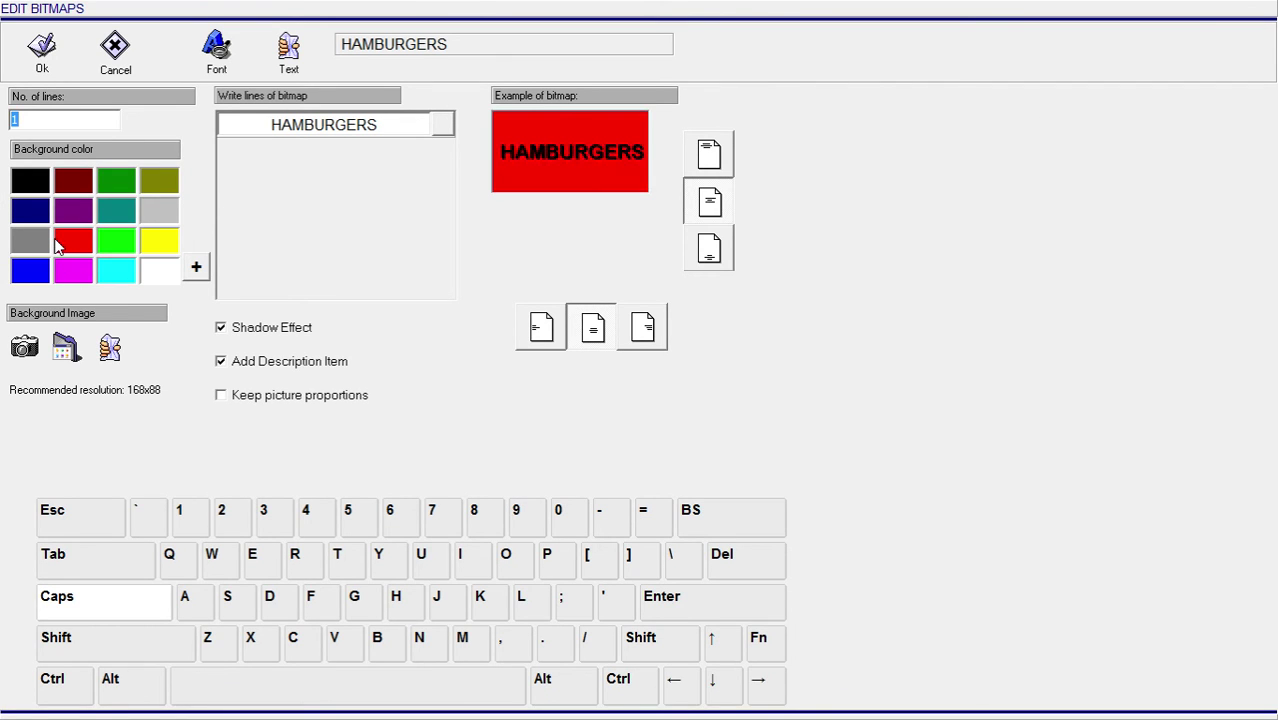
pyautogui.click(25, 346)
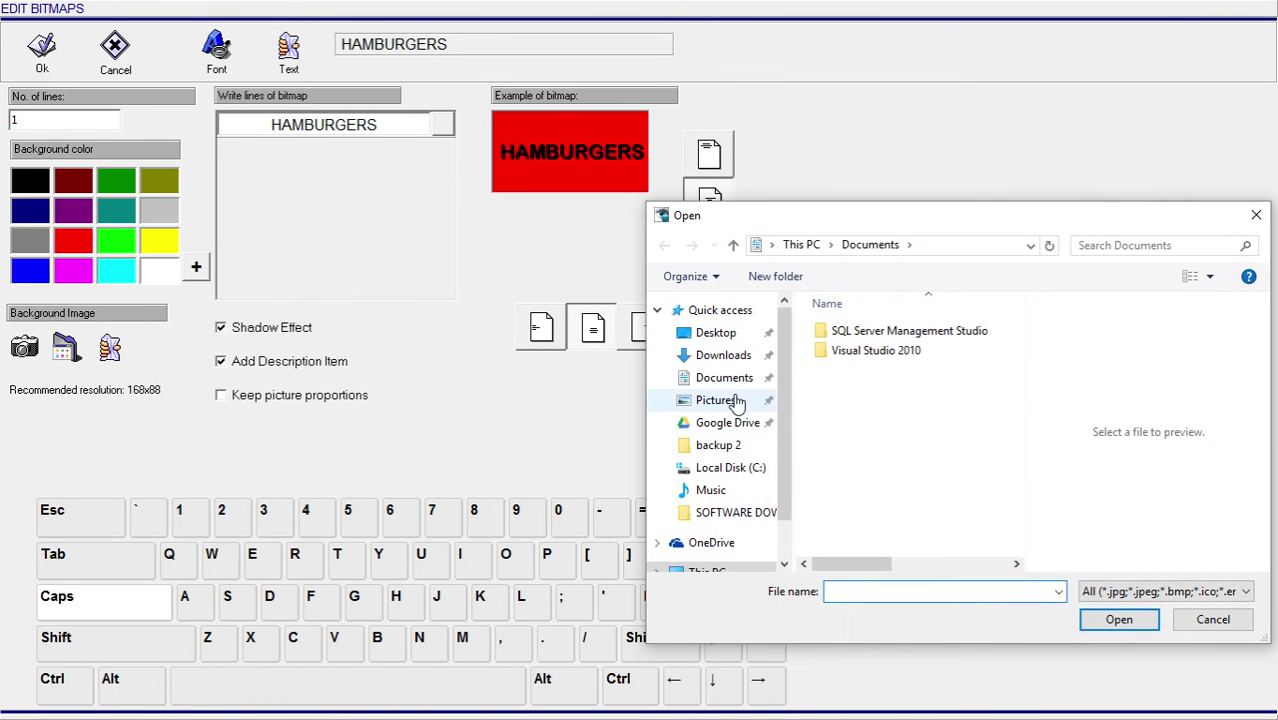
pyautogui.click(735, 401)
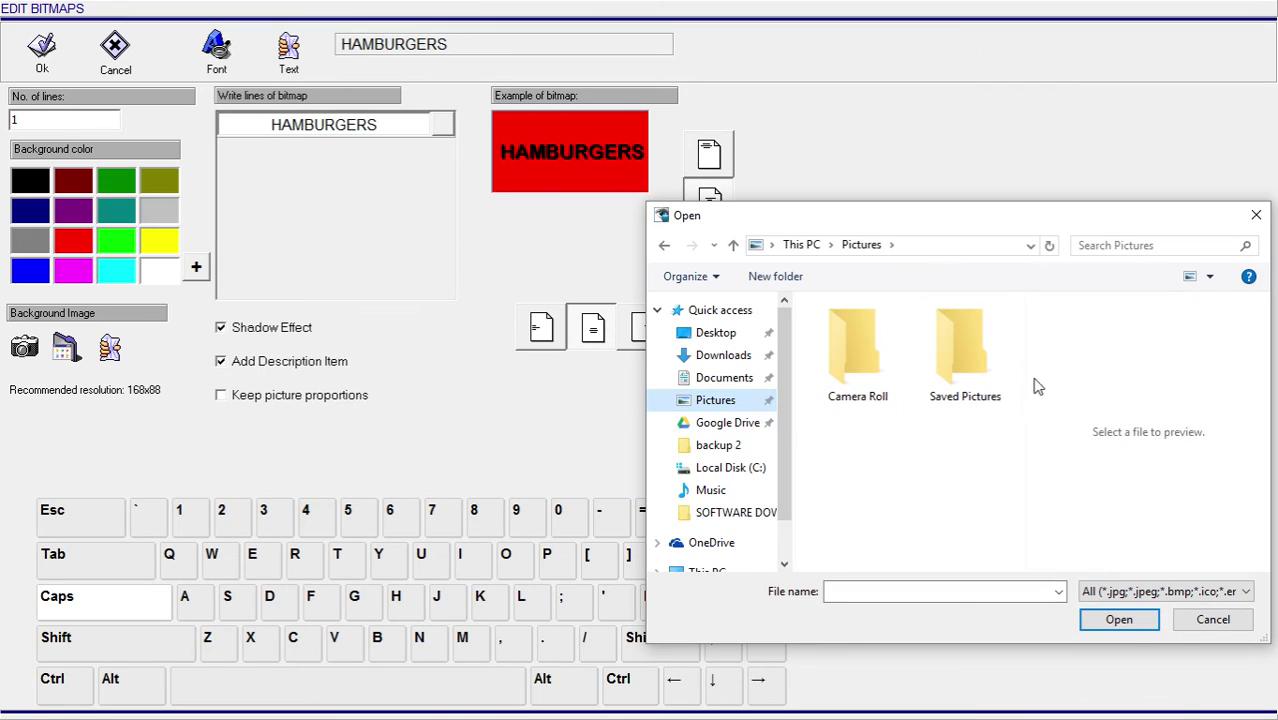
pyautogui.doubleClick(830, 345)
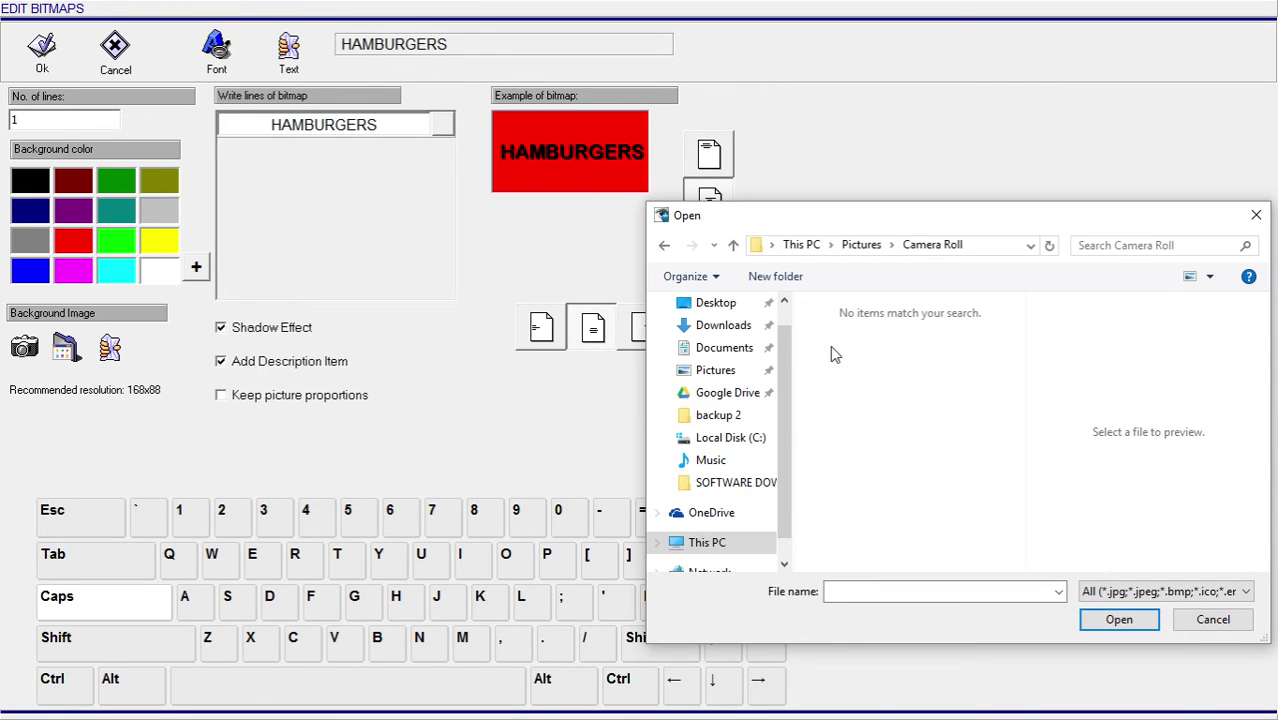
pyautogui.click(665, 246)
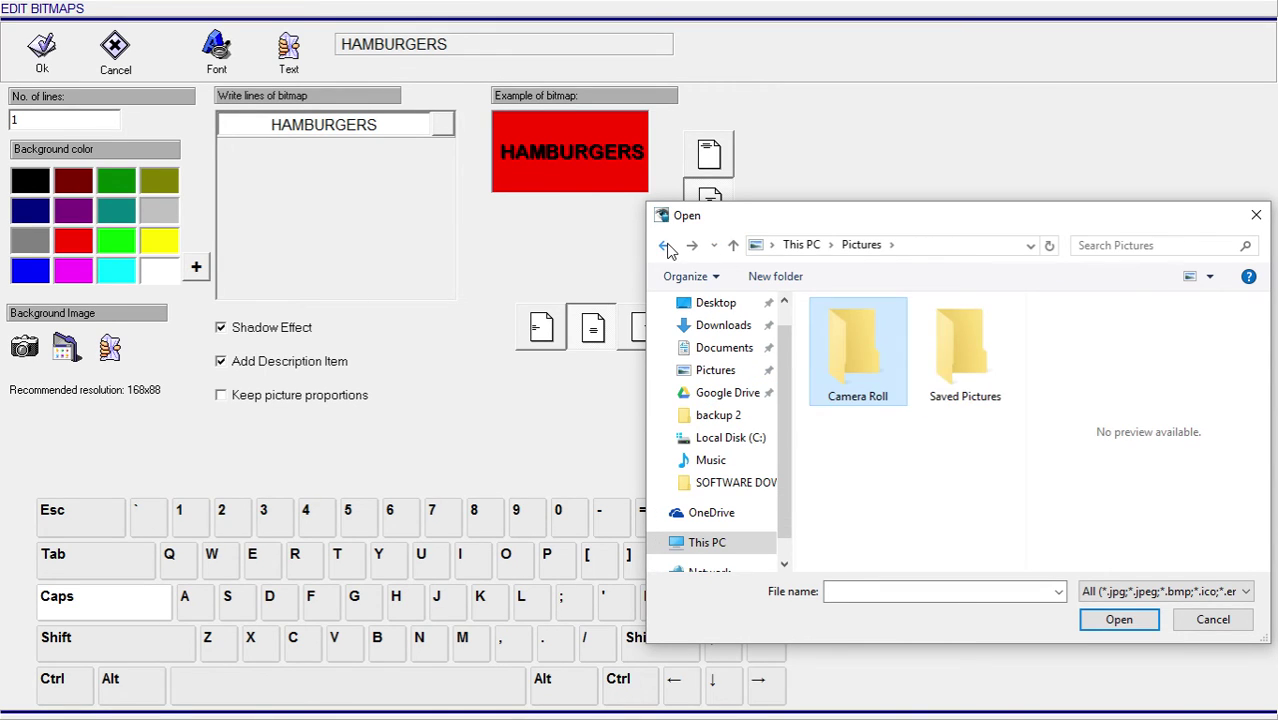
pyautogui.doubleClick(975, 365)
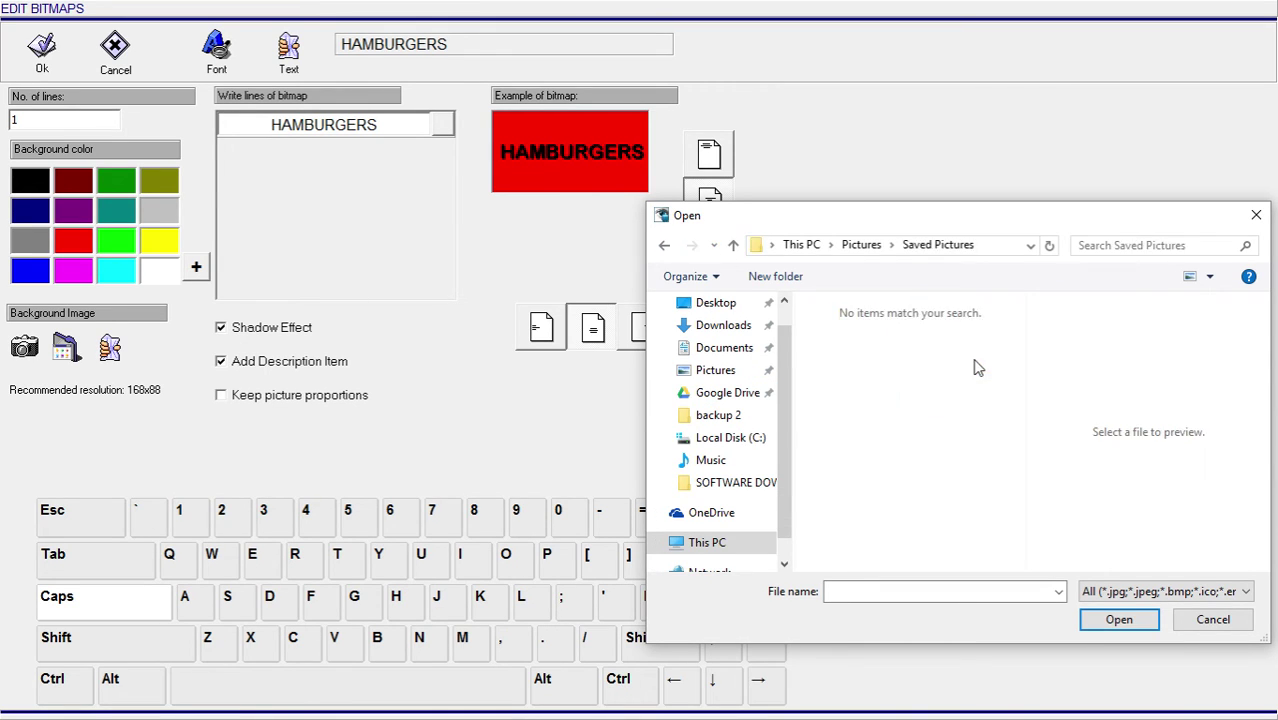
pyautogui.click(739, 417)
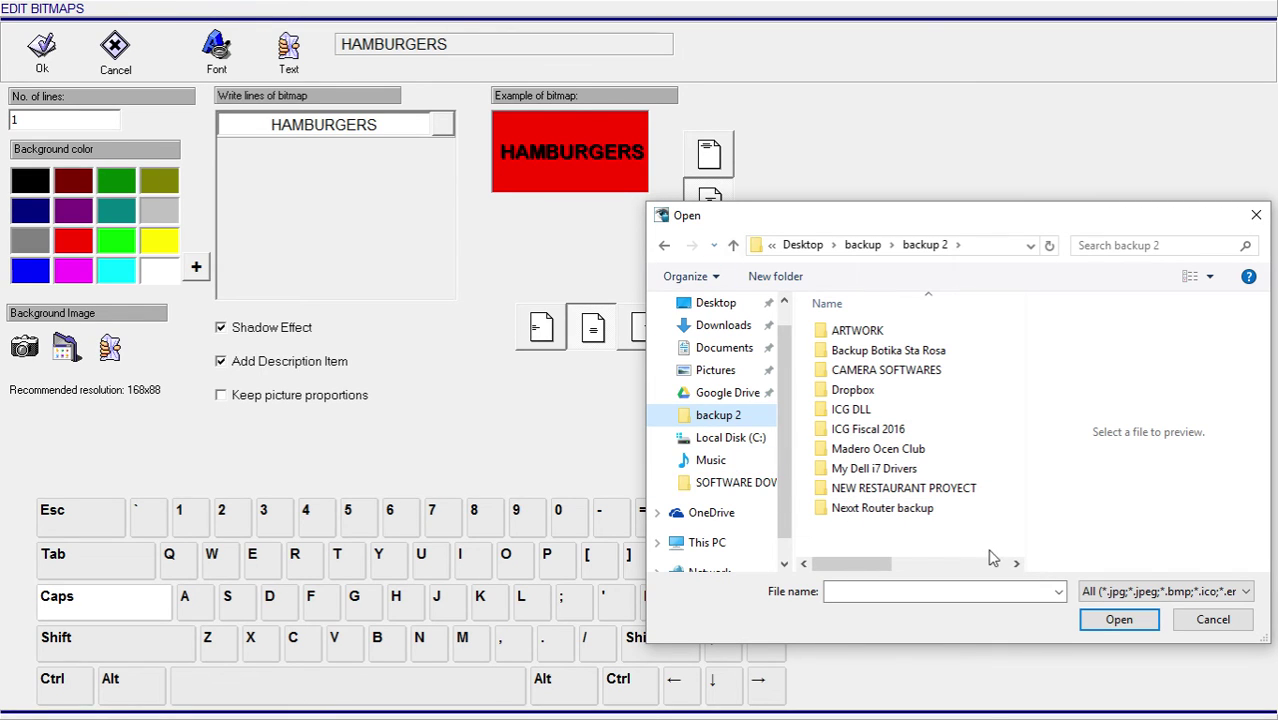
pyautogui.click(1212, 619)
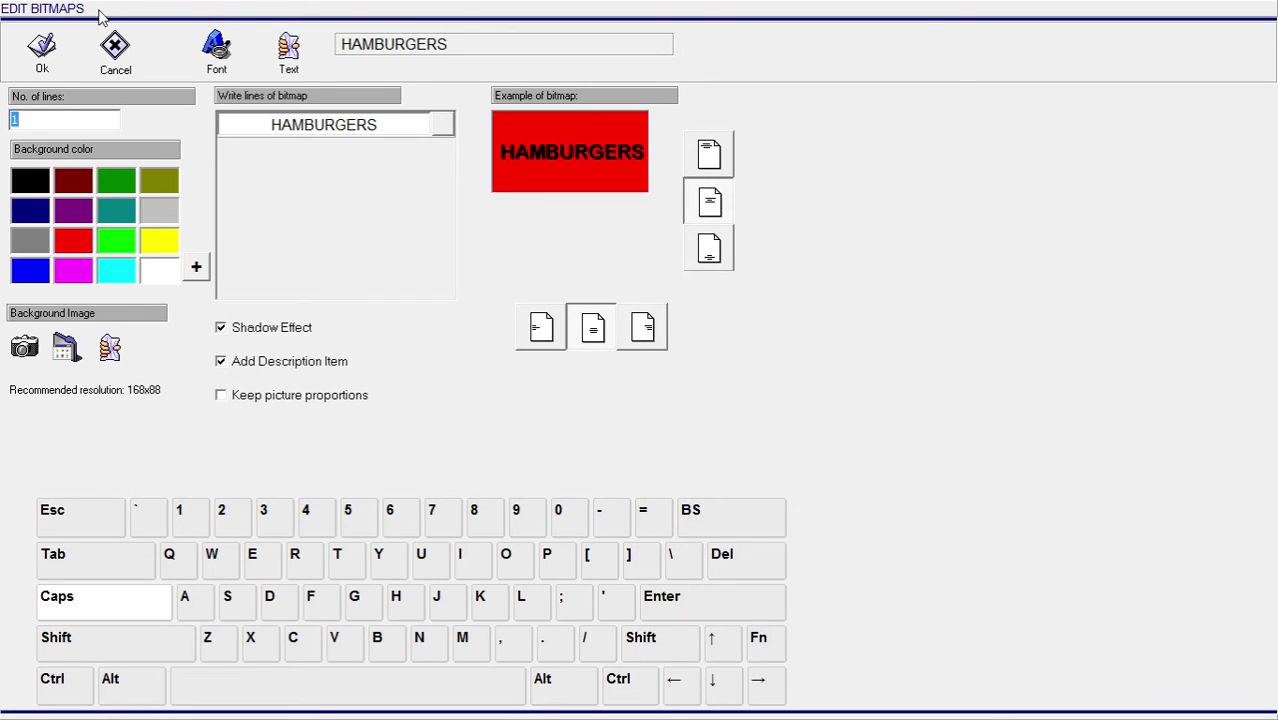
# Accept the bitmap design and save the HAMBURGERS fixed item
pyautogui.click(46, 44)
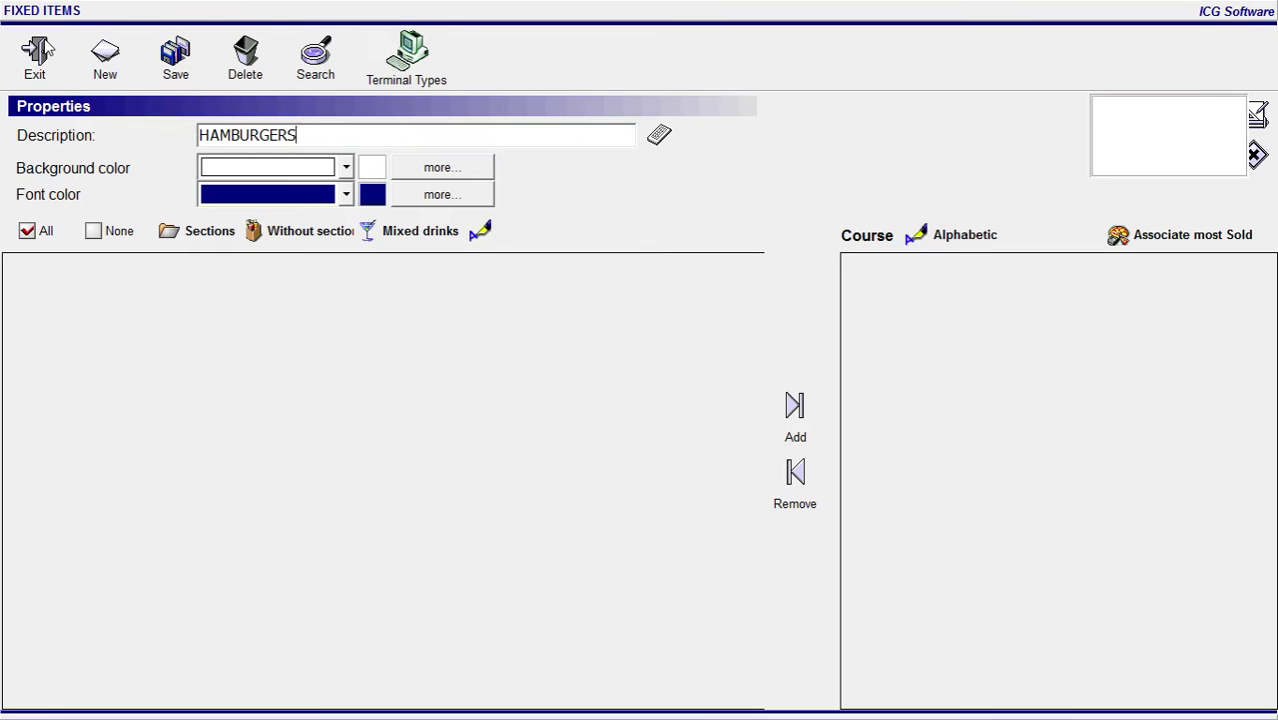
pyautogui.click(176, 56)
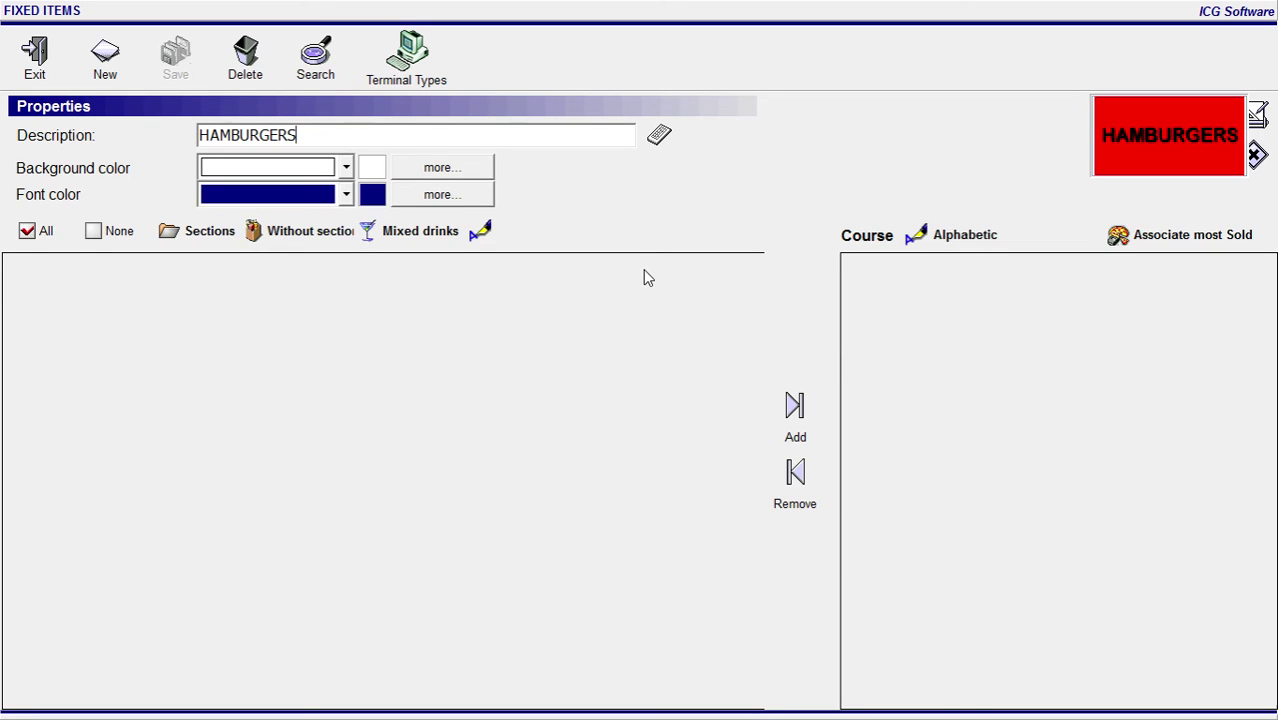
# Add the HAMBURGER item from the HAMBURGERS section to the HAMBURGERS fixed item and save the fixed item
pyautogui.click(211, 236)
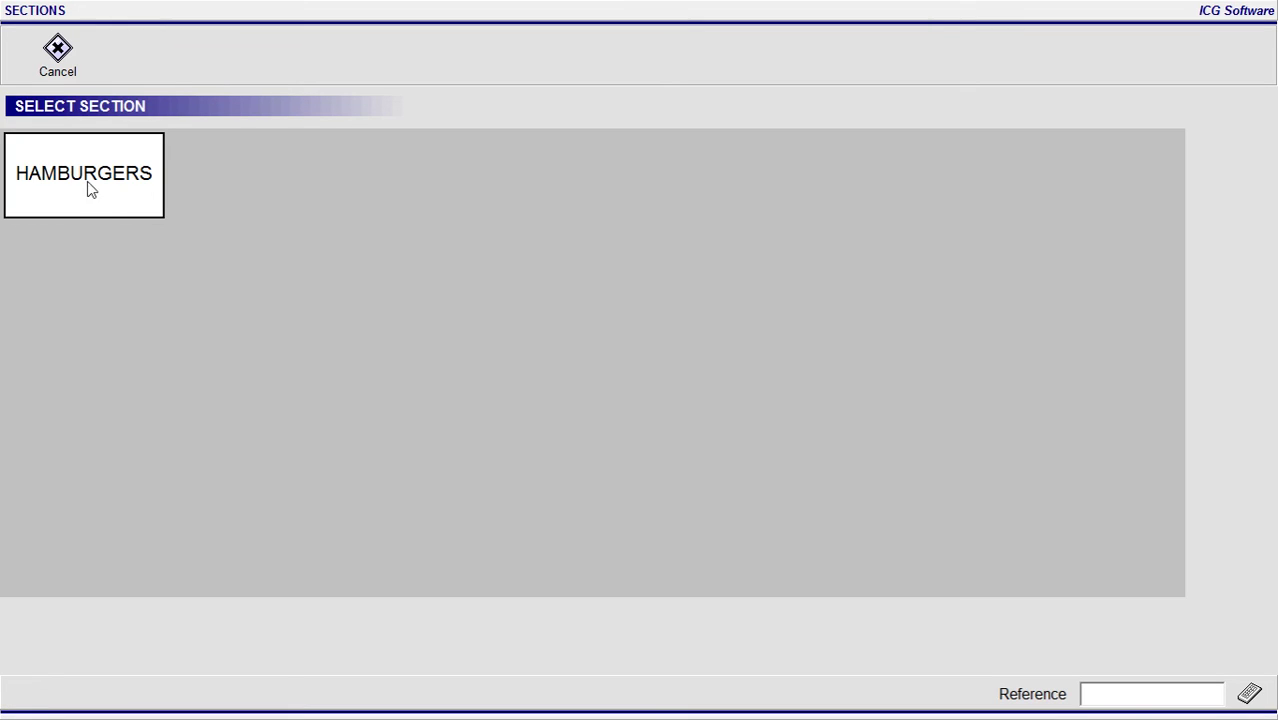
pyautogui.click(84, 173)
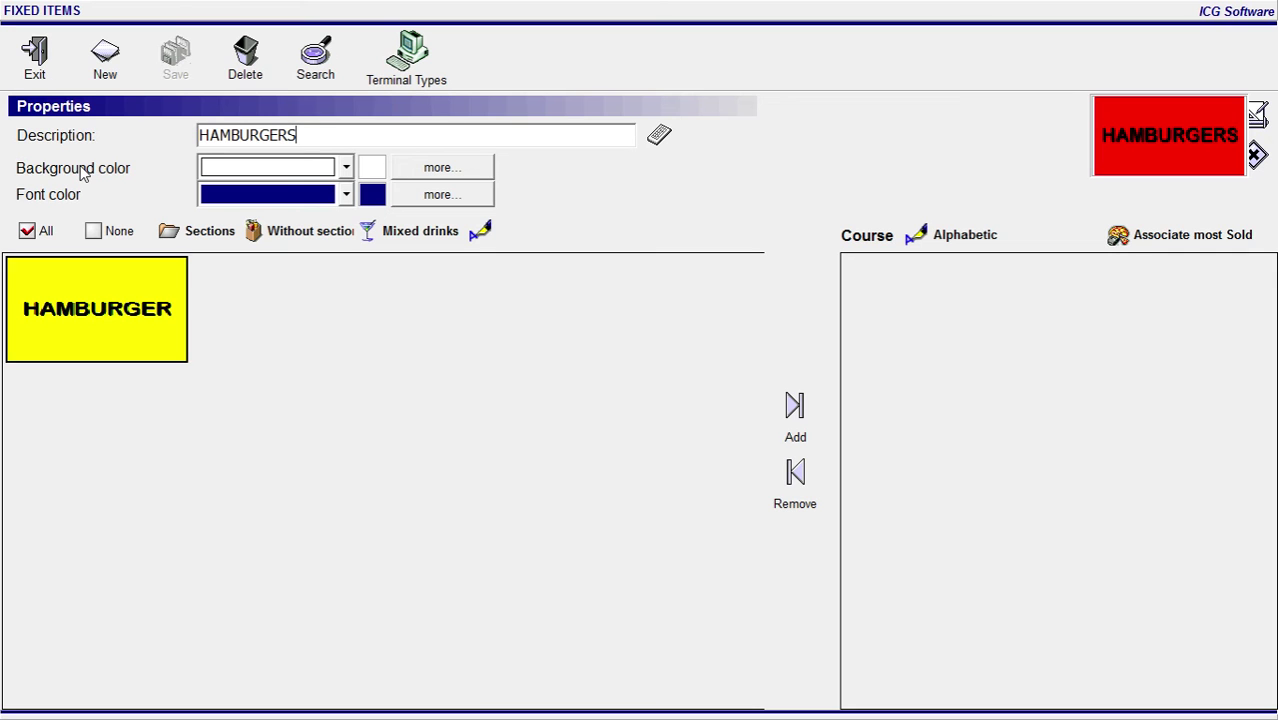
pyautogui.click(100, 311)
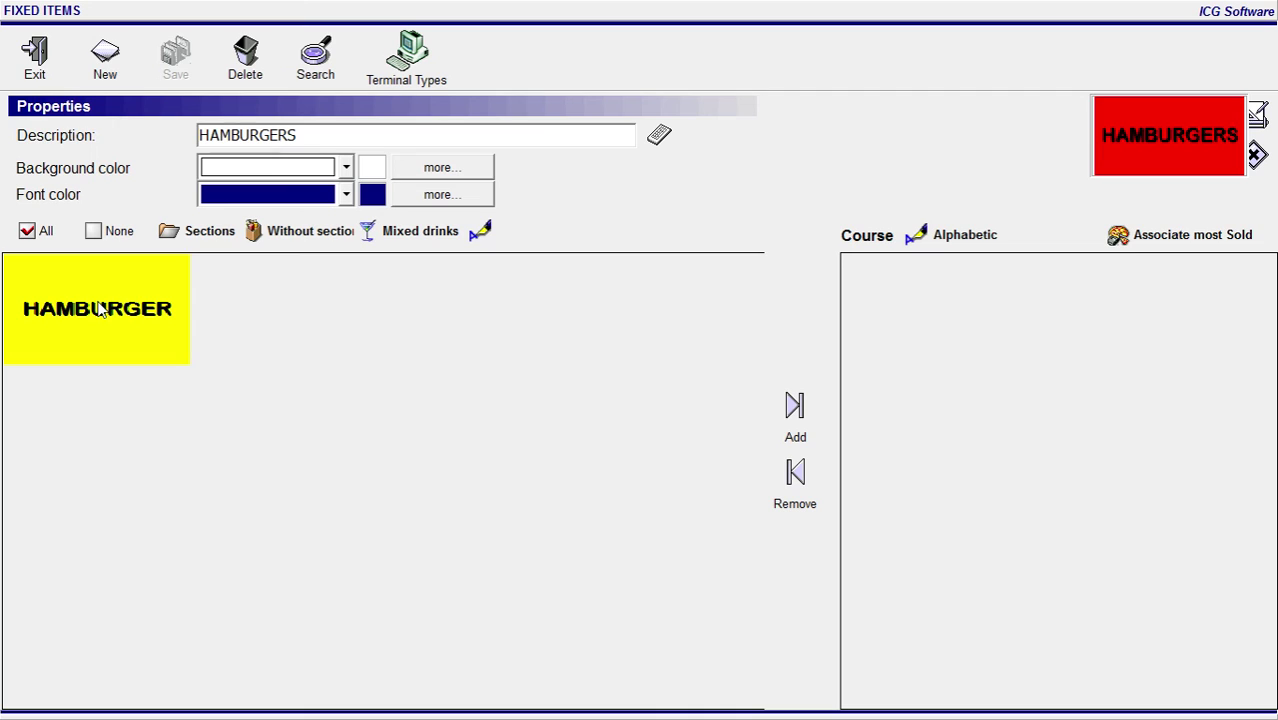
pyautogui.click(795, 418)
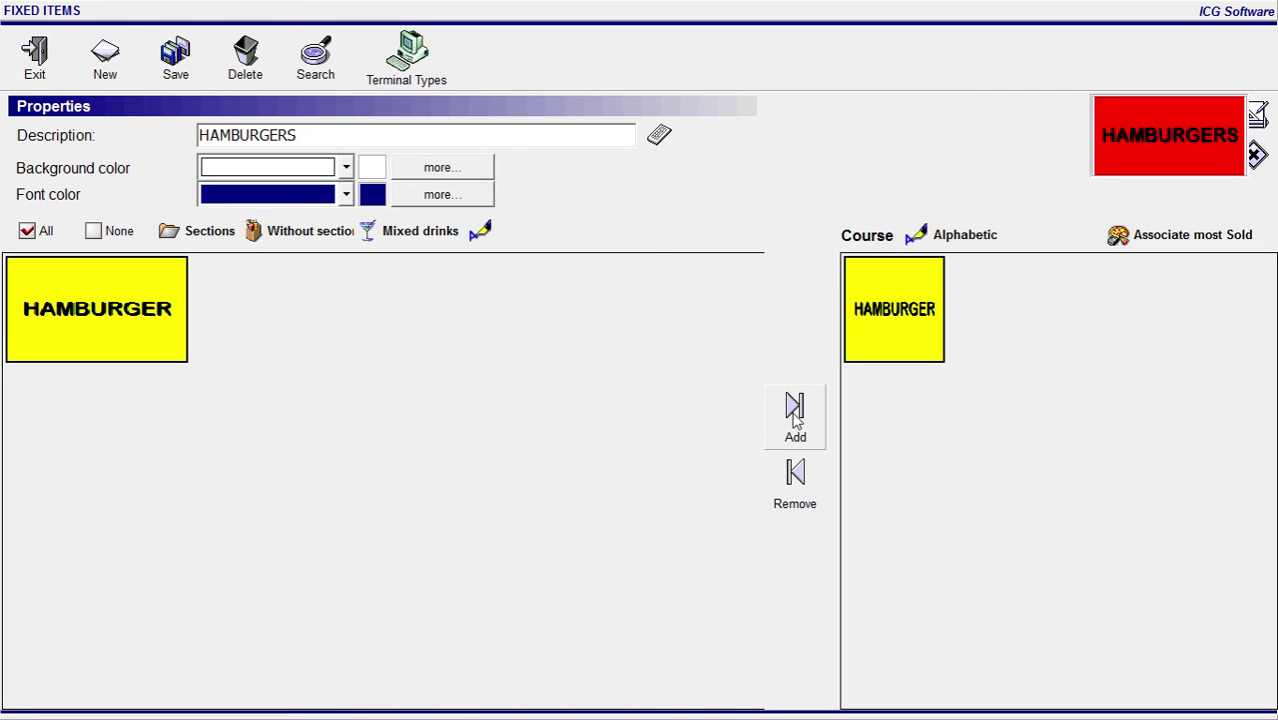
pyautogui.click(180, 60)
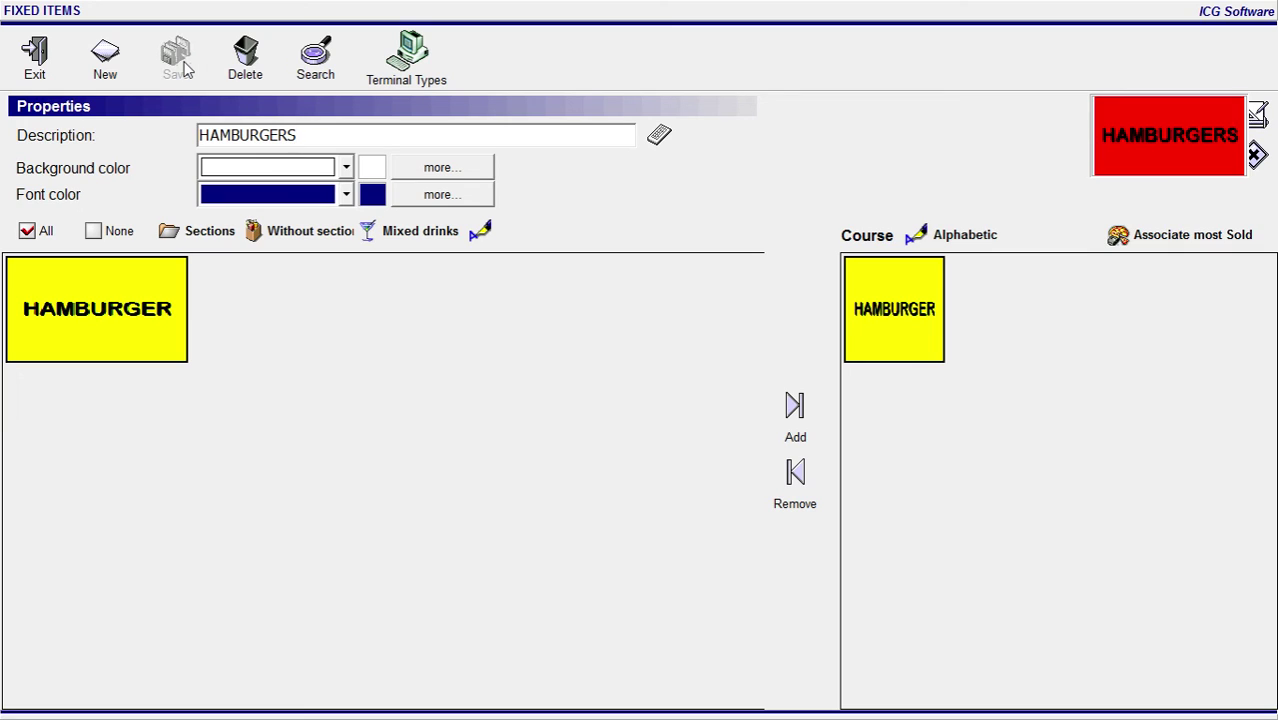
pyautogui.click(895, 312)
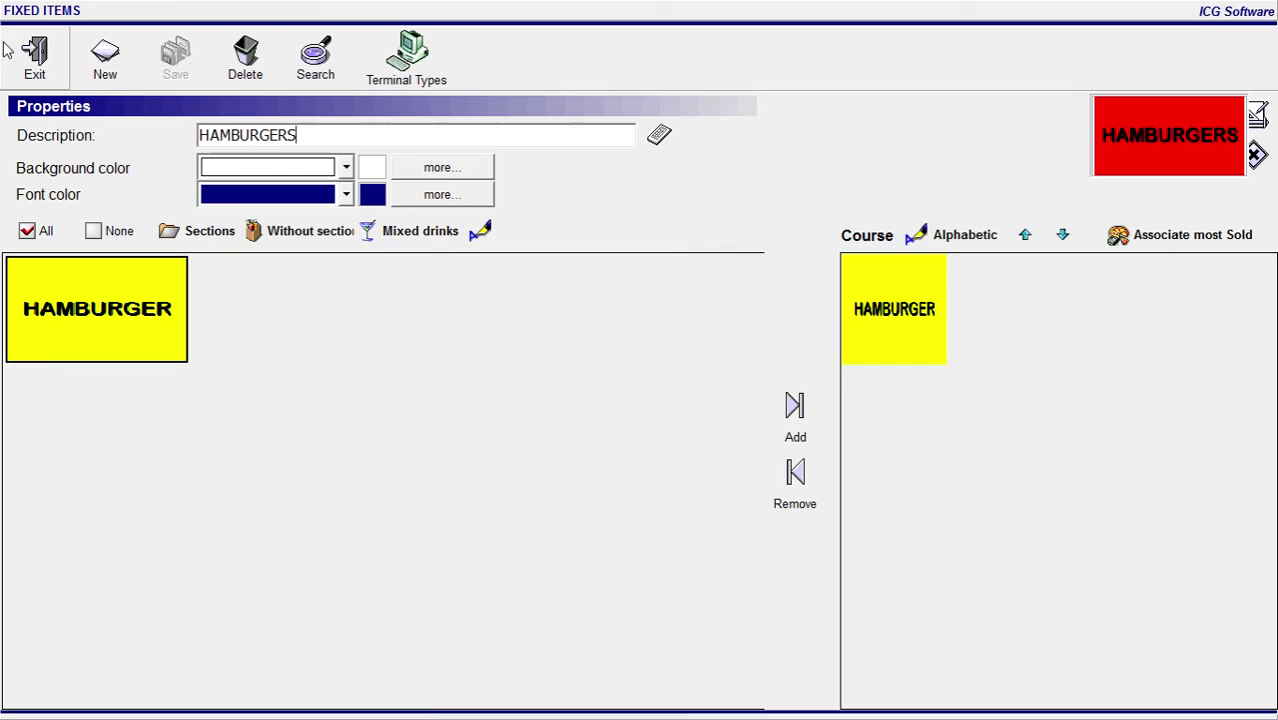
# Leave the settings for the sale screen and add a HAMBURGER to the order of table 9
pyautogui.click(35, 62)
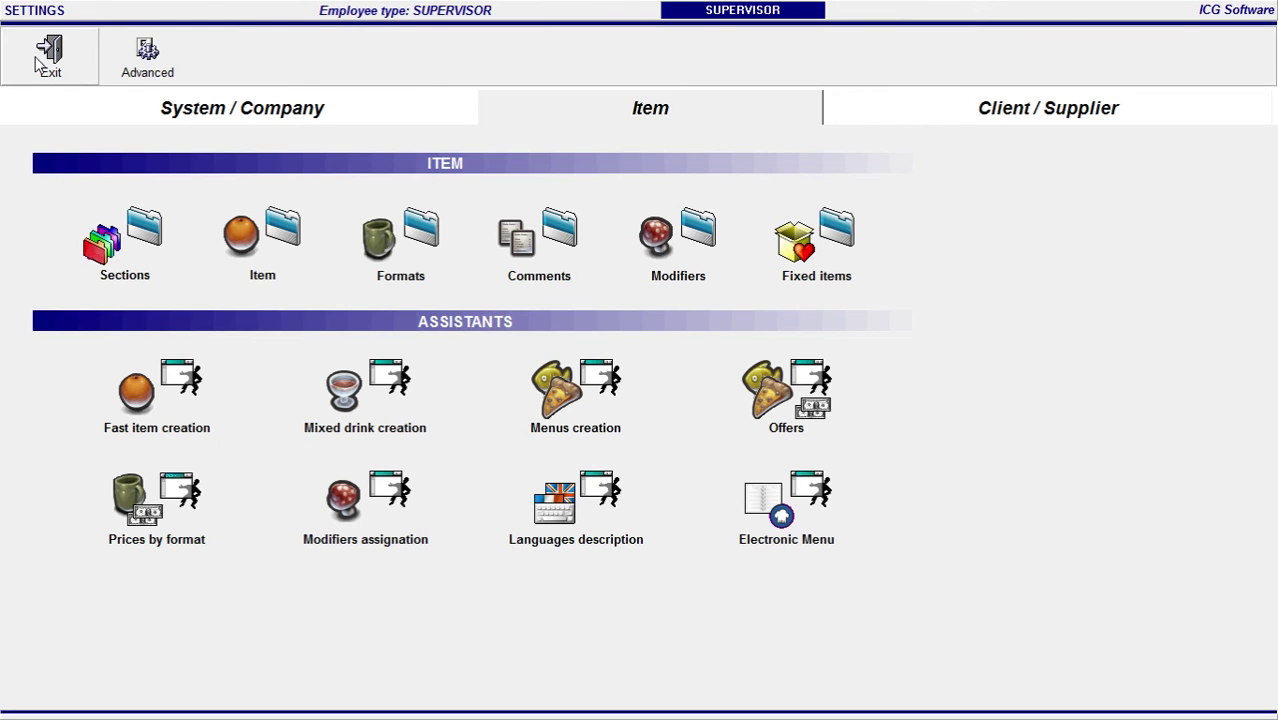
pyautogui.click(36, 63)
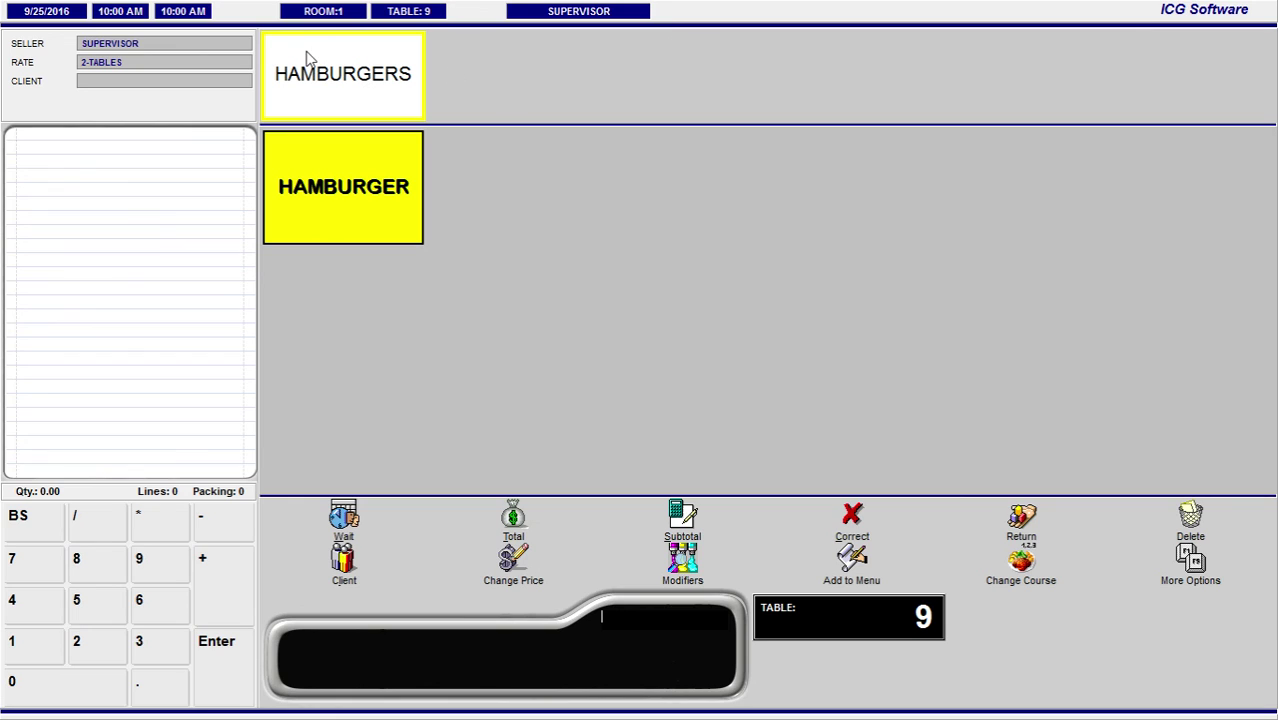
pyautogui.click(332, 206)
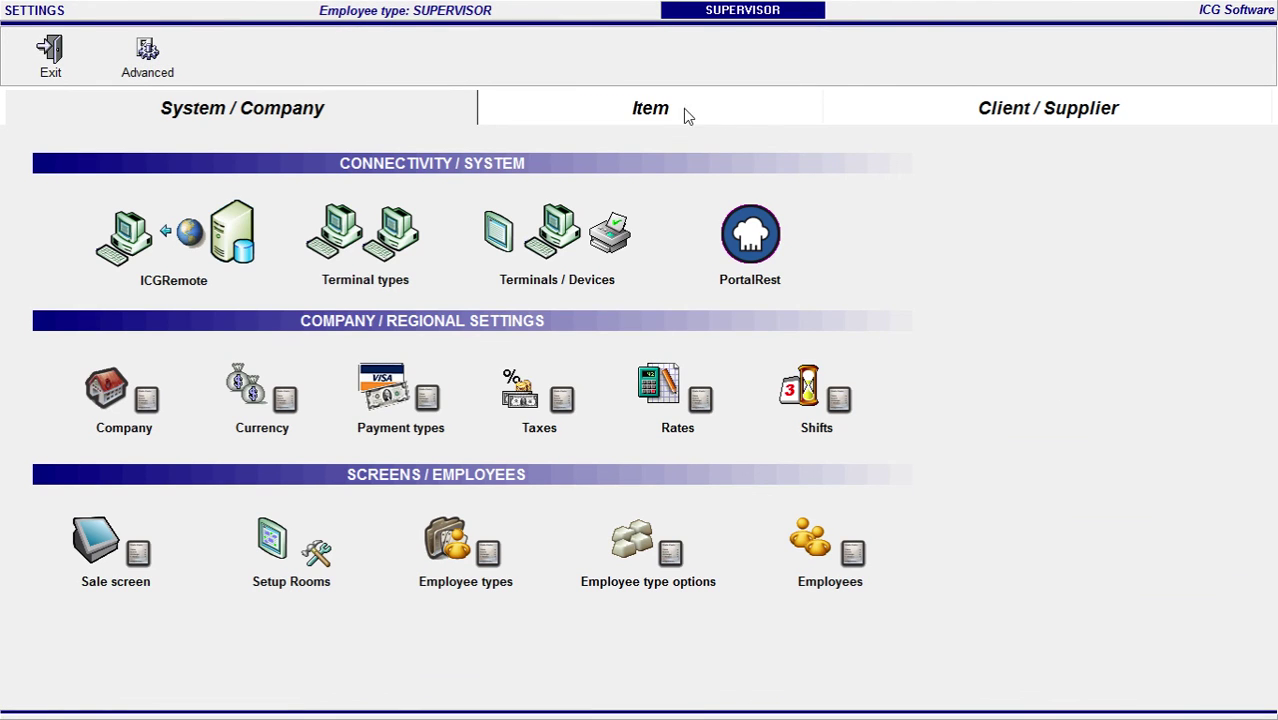
# Open the HAMBURGER item's record in the settings, choose HAMBURGERS as its fixed item, and exit the settings
pyautogui.click(687, 116)
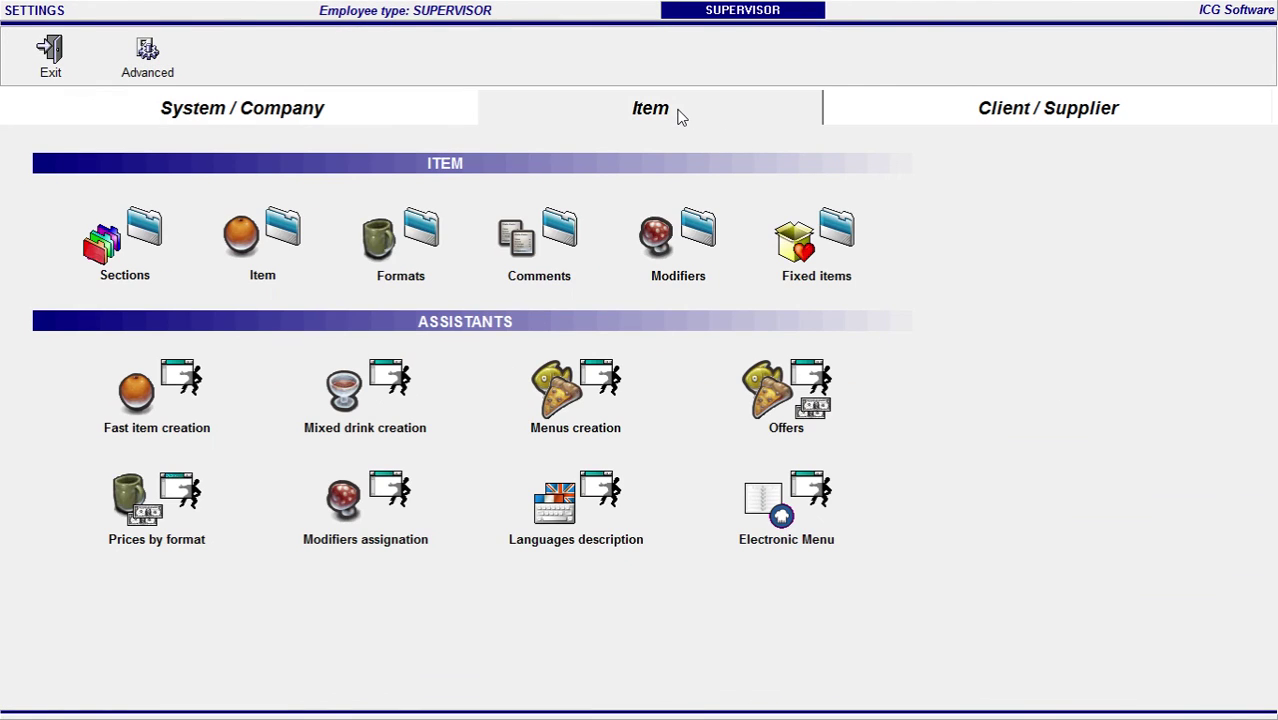
pyautogui.click(262, 245)
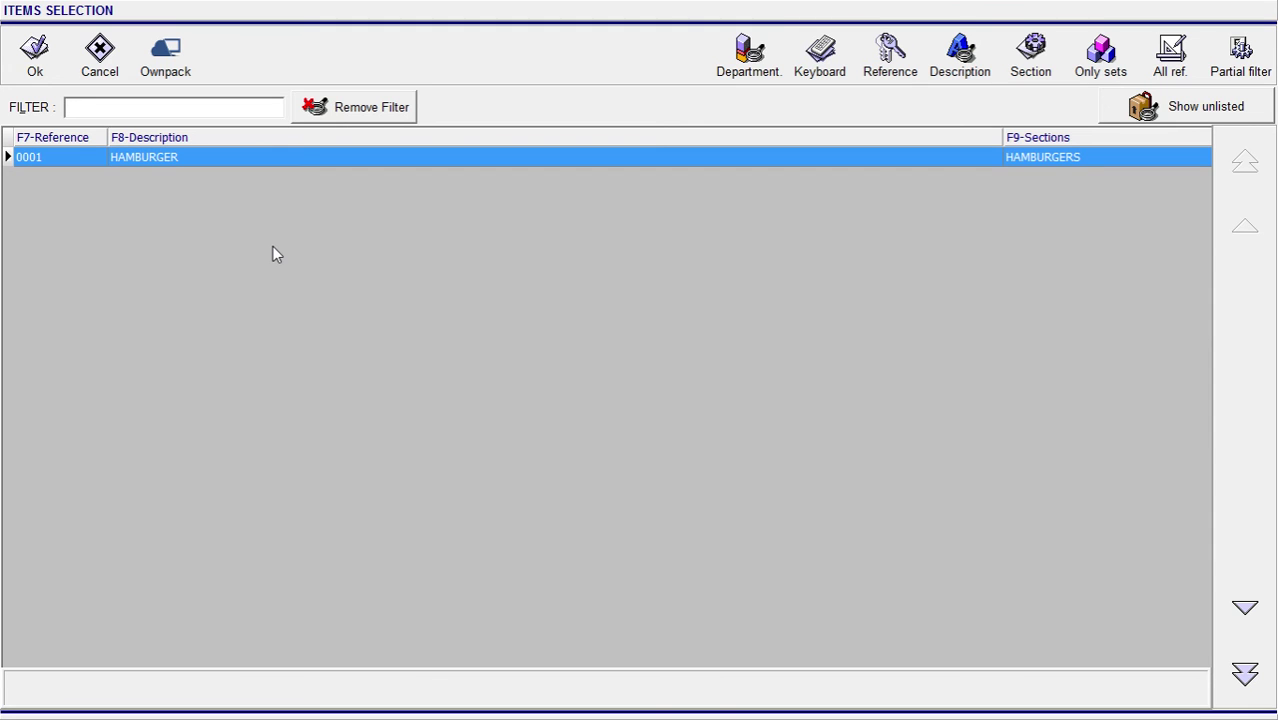
pyautogui.click(34, 50)
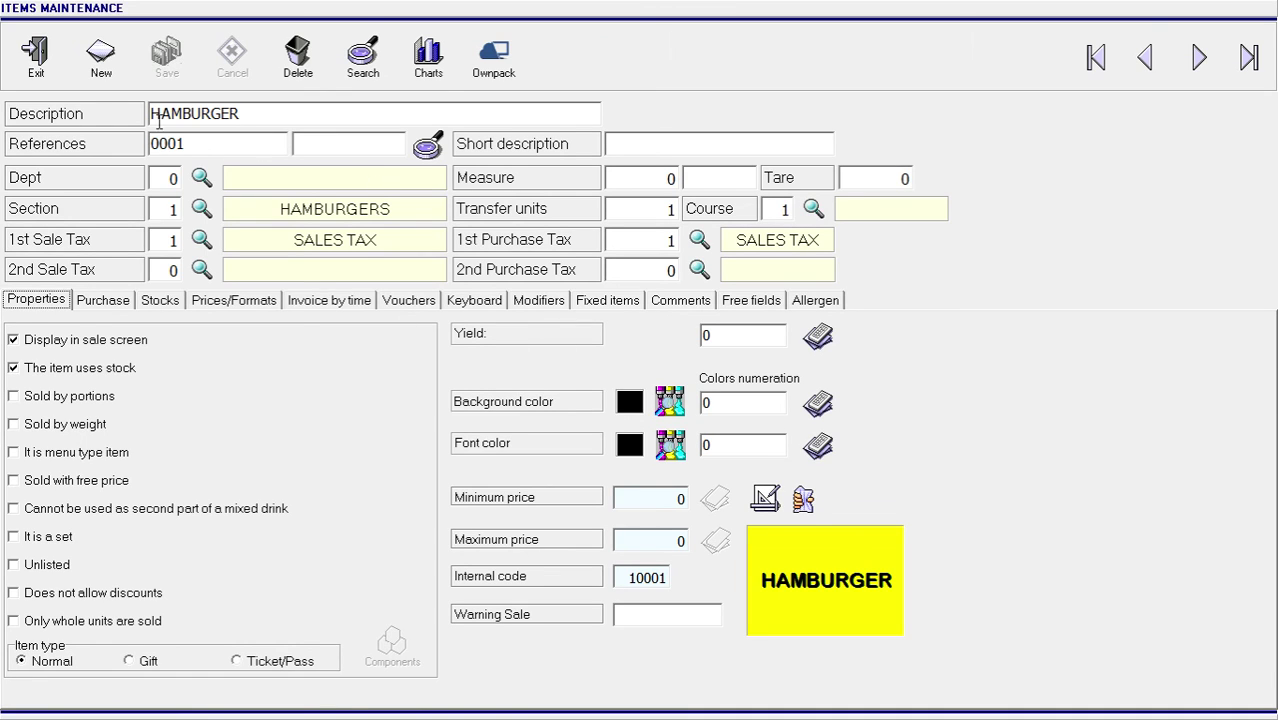
pyautogui.click(605, 300)
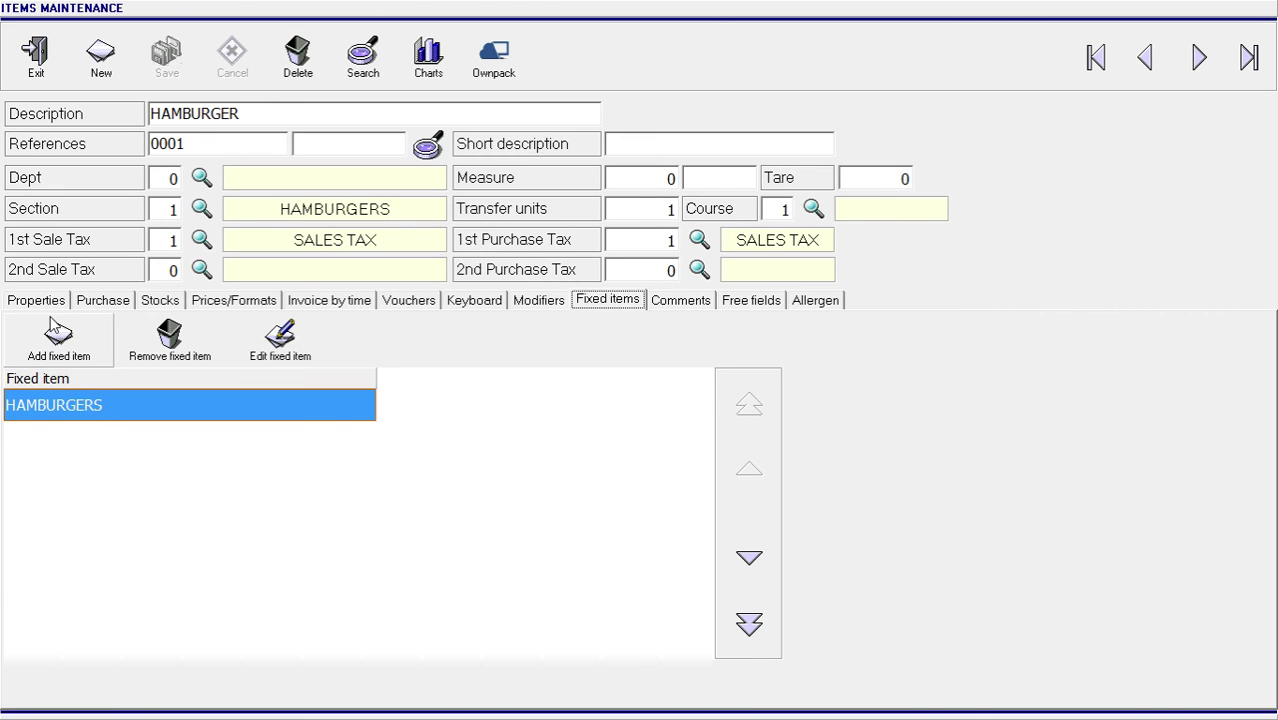
pyautogui.click(62, 340)
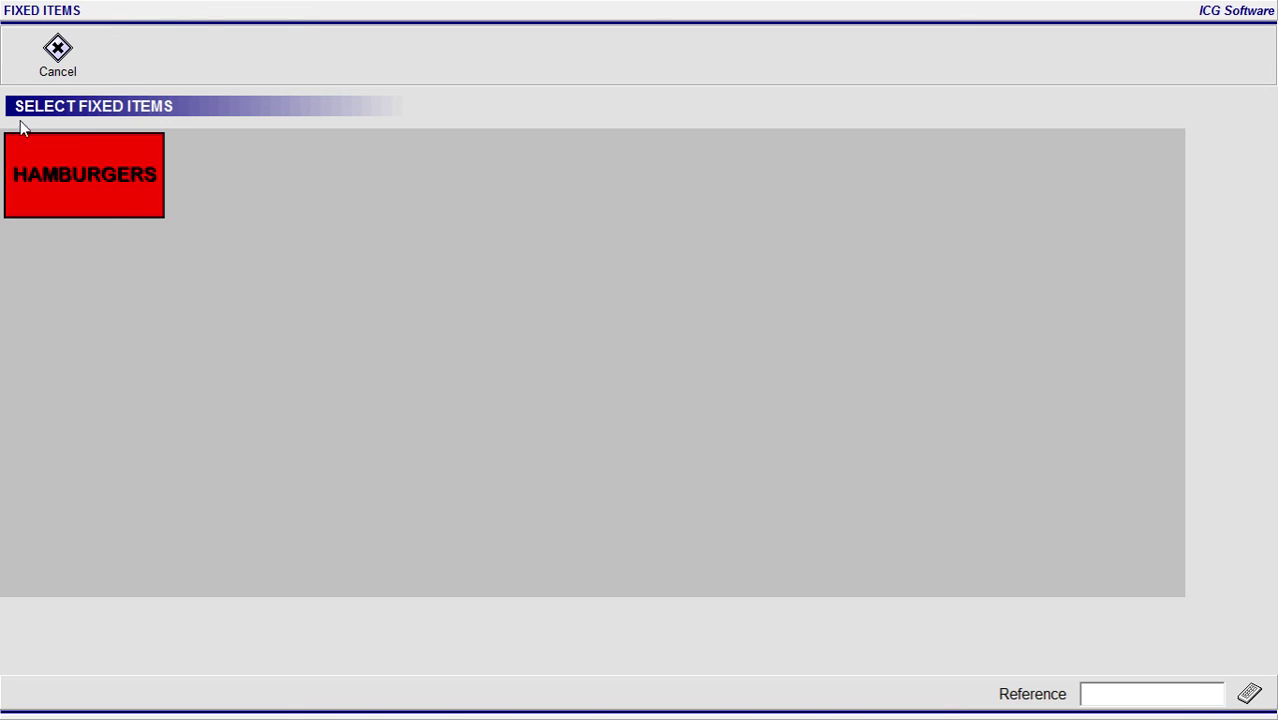
pyautogui.click(105, 175)
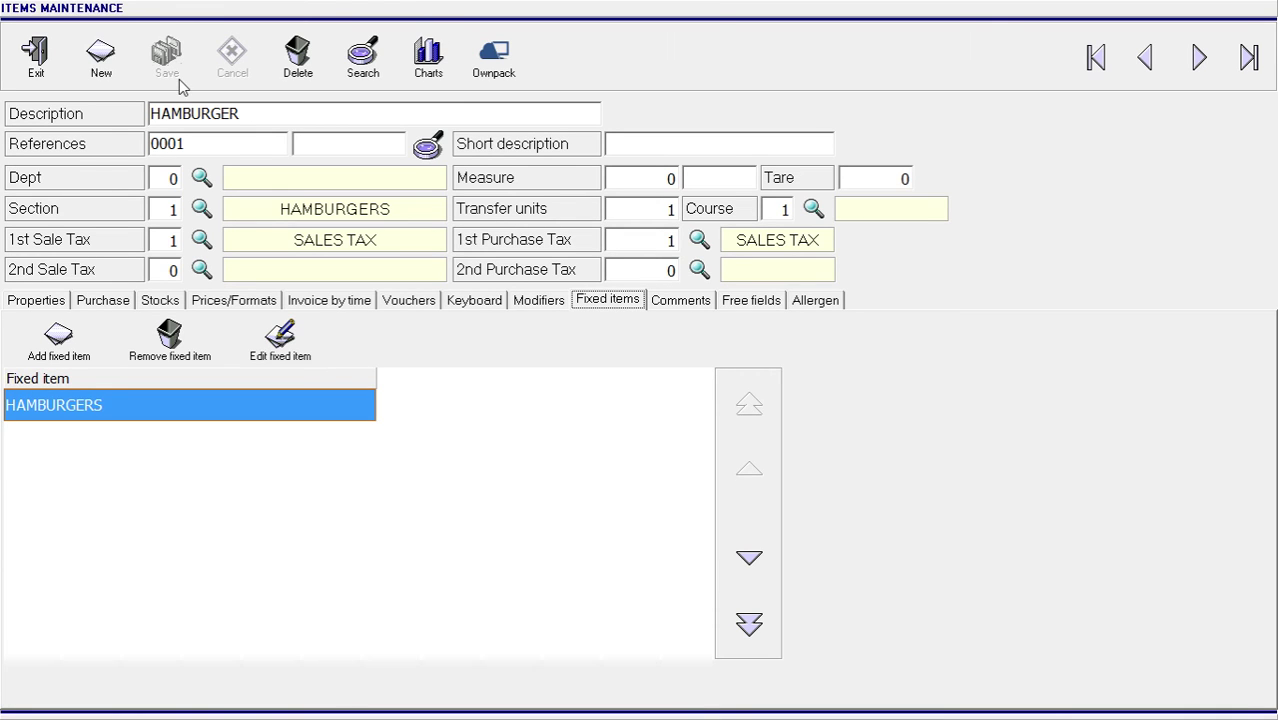
pyautogui.click(42, 58)
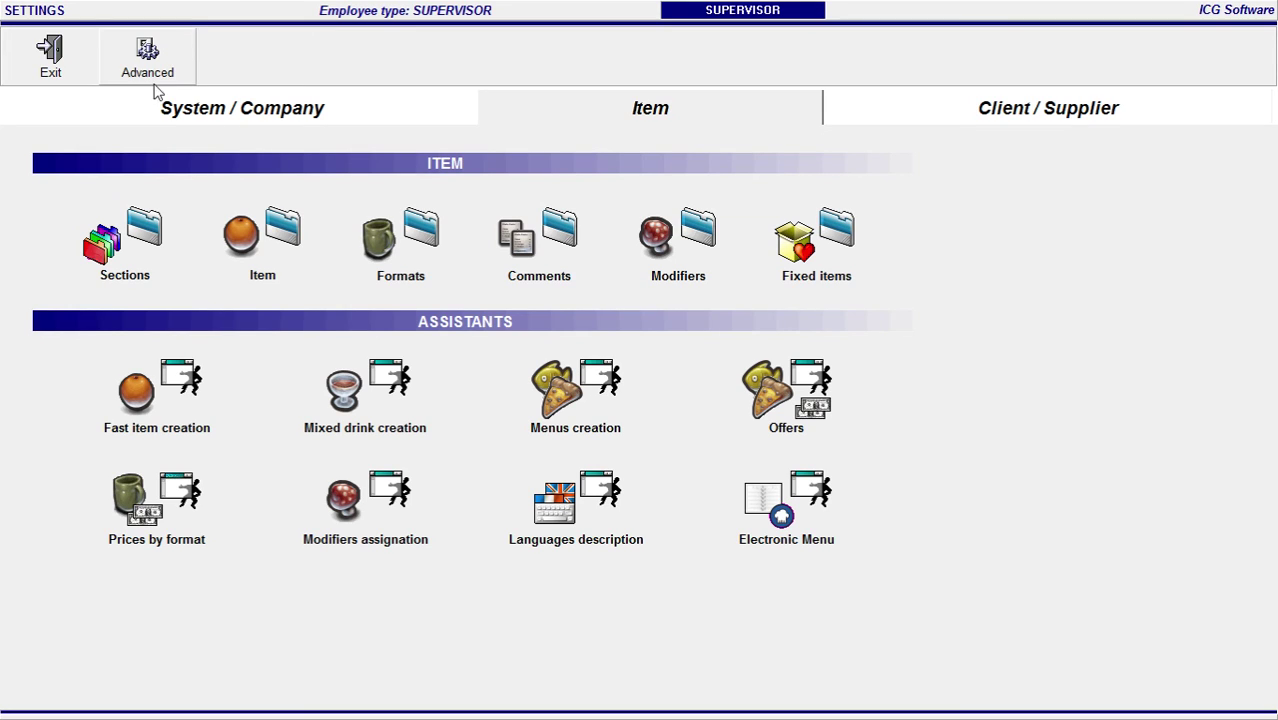
pyautogui.click(50, 56)
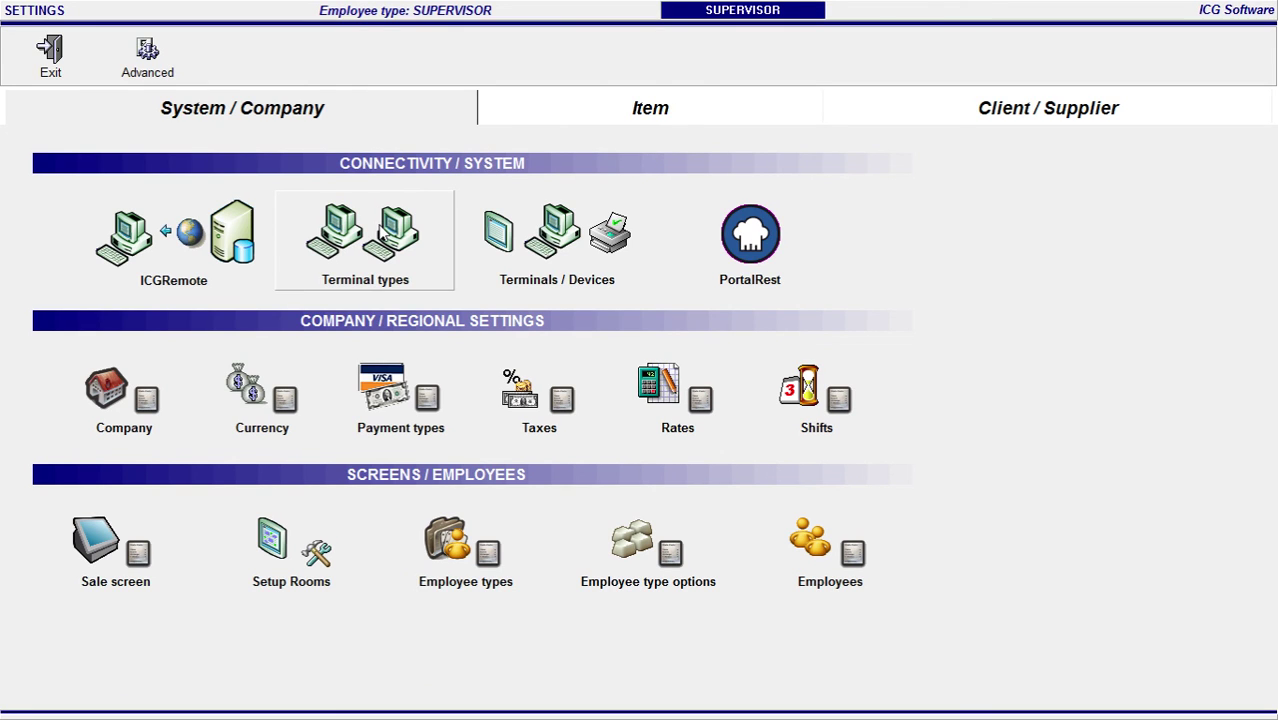
# Set the RESTAURANT terminal type to not show sections, make the HAMBURGERS fixed item visible, and save
pyautogui.click(378, 224)
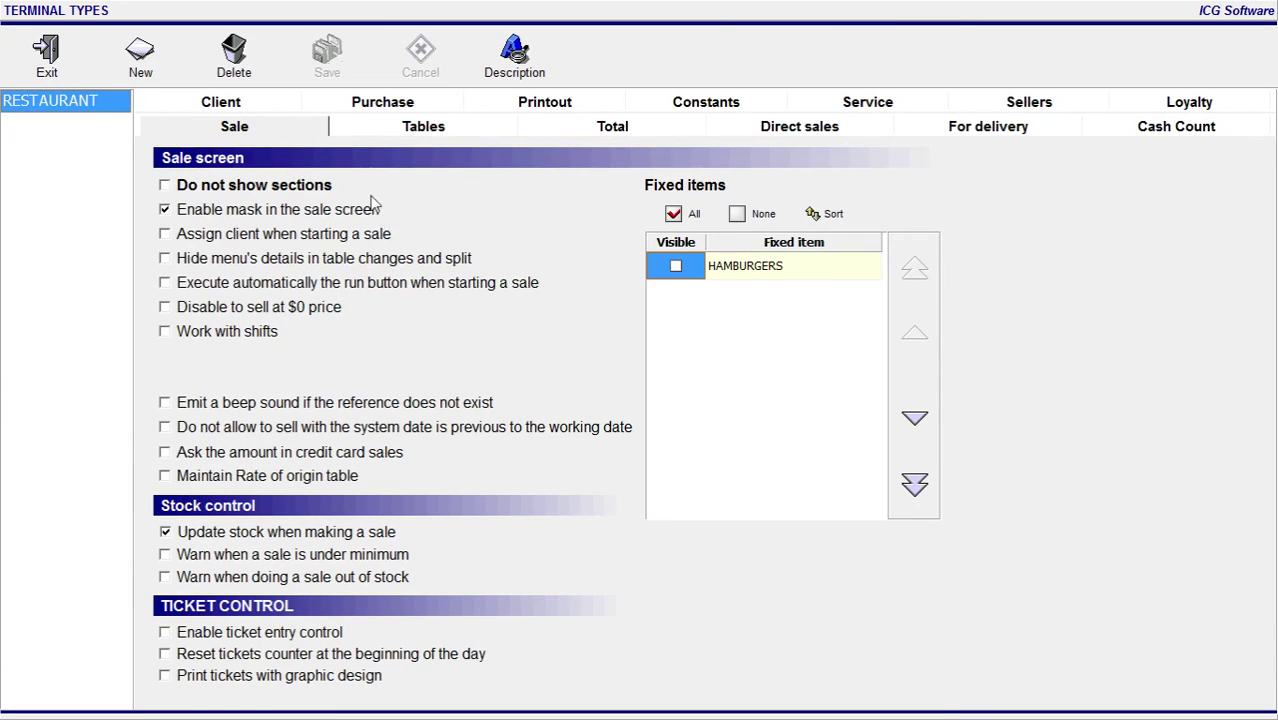
pyautogui.click(183, 195)
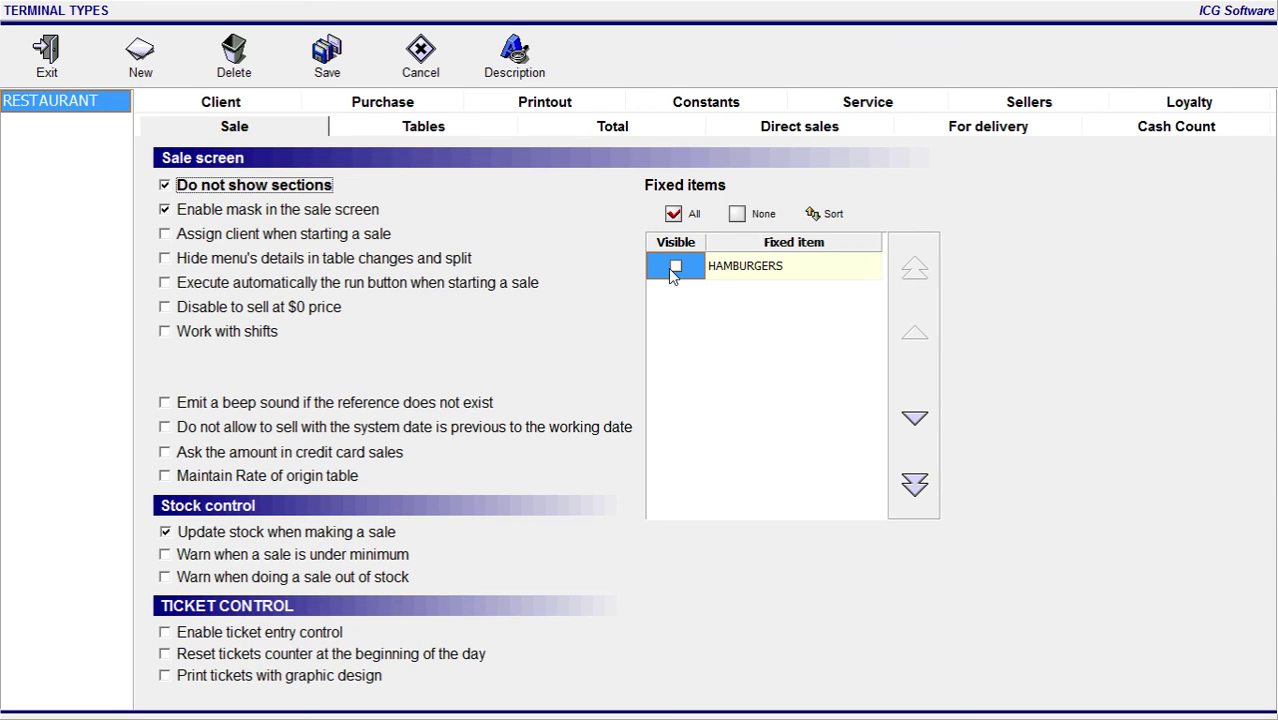
pyautogui.click(676, 266)
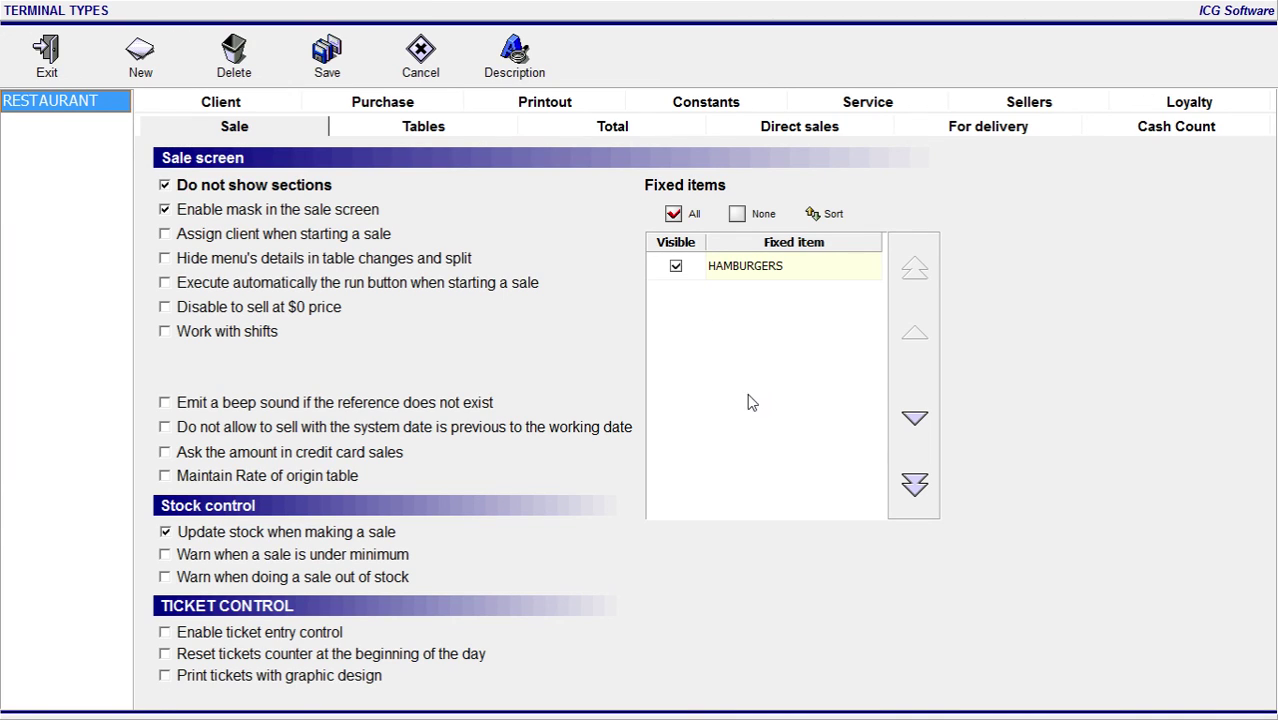
pyautogui.click(334, 76)
# Return to the sale screen and add another HAMBURGER from the HAMBURGERS fixed item to the table 9 order
pyautogui.click(58, 58)
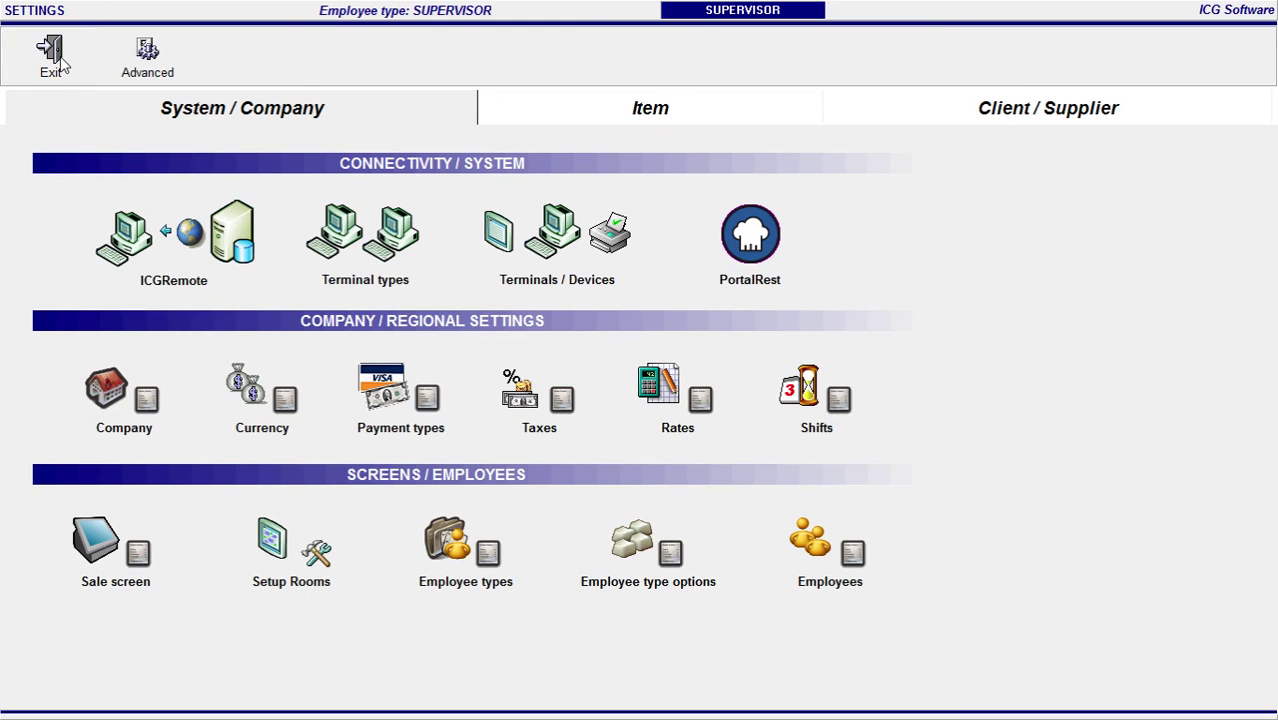
pyautogui.click(58, 60)
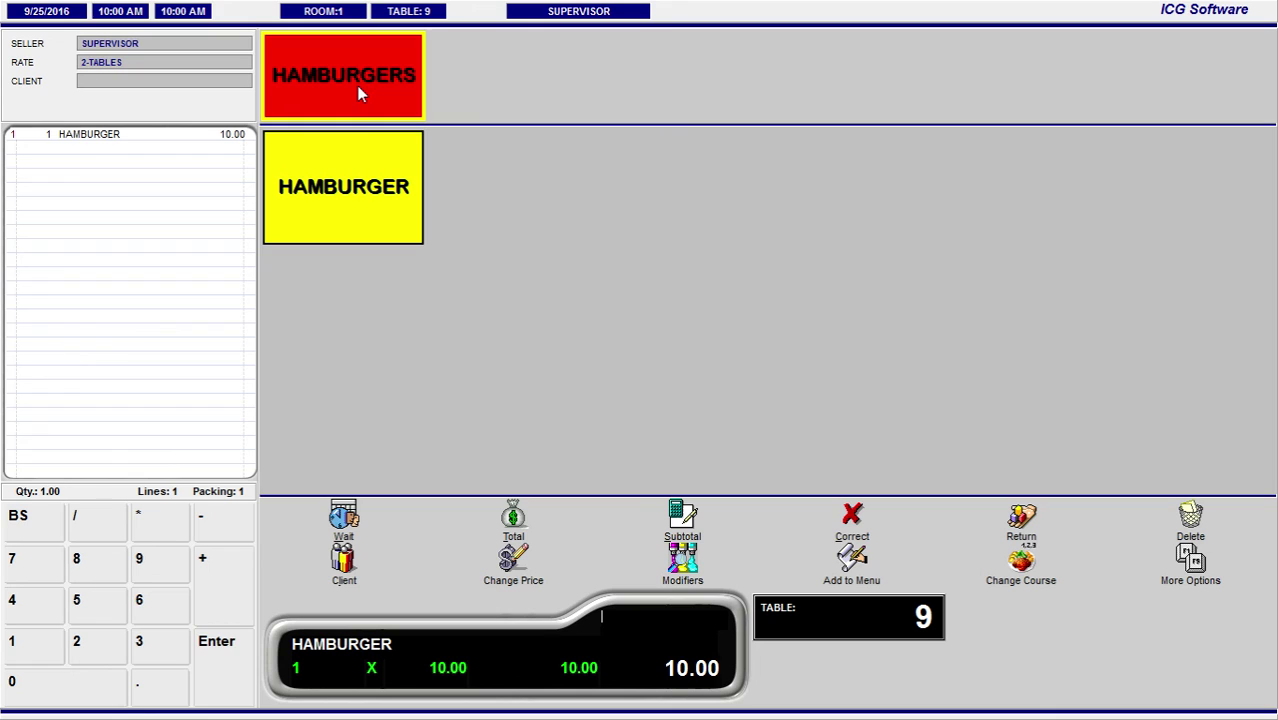
pyautogui.click(389, 214)
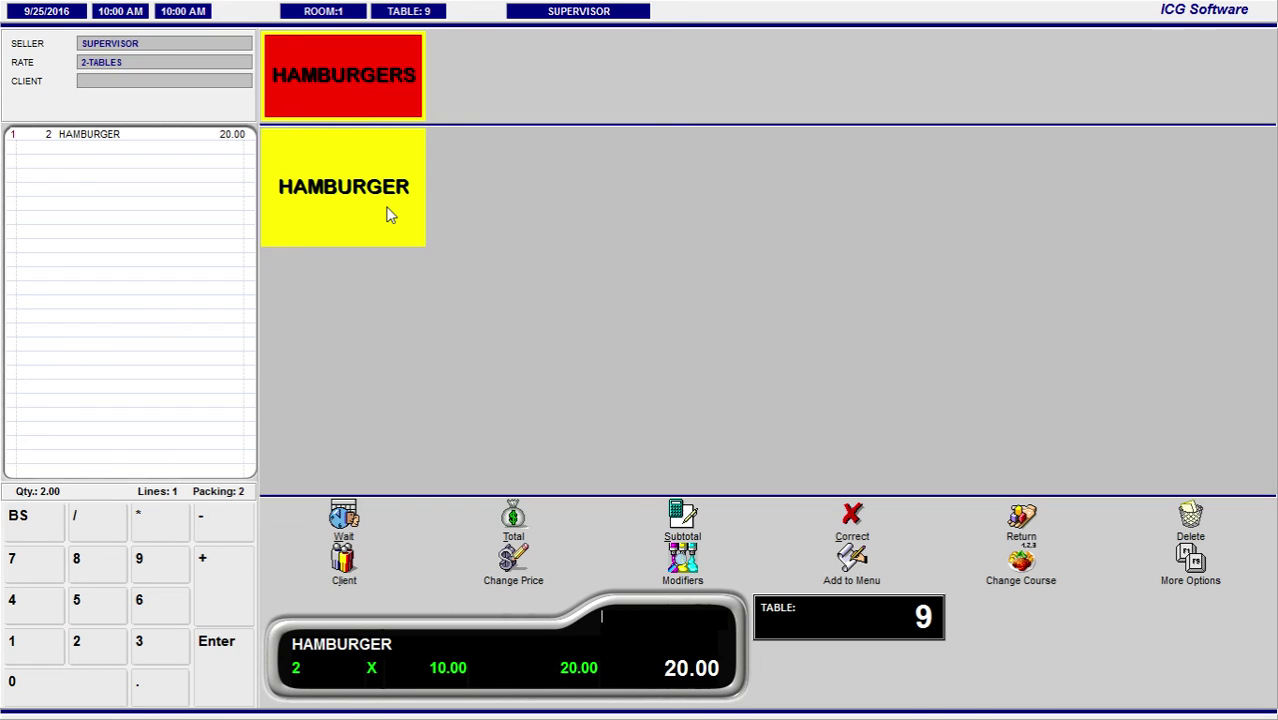